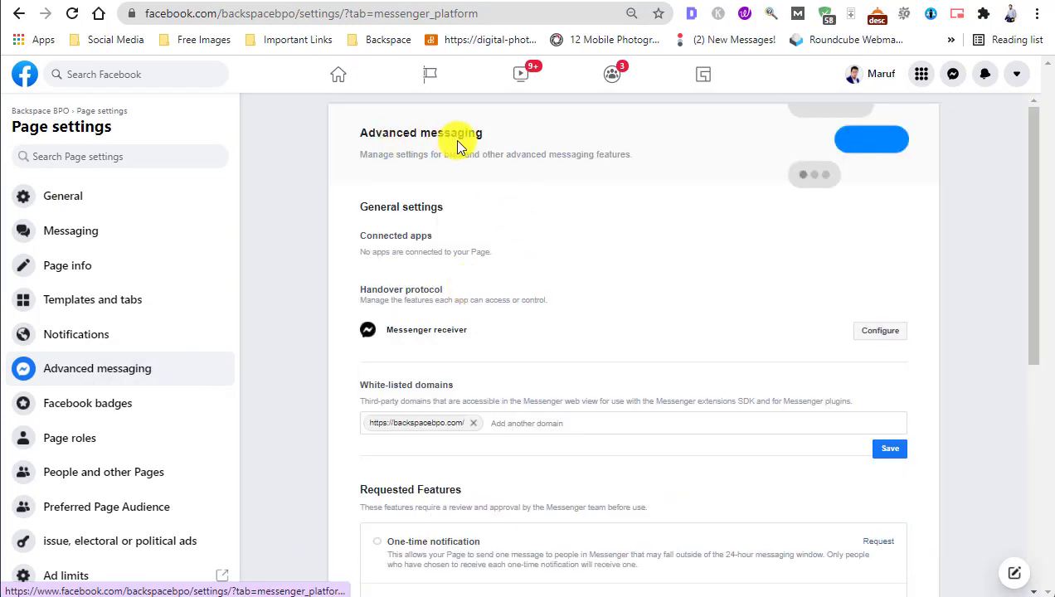
pyautogui.scroll(-1, 412, 383)
pyautogui.scroll(-1, 412, 383)
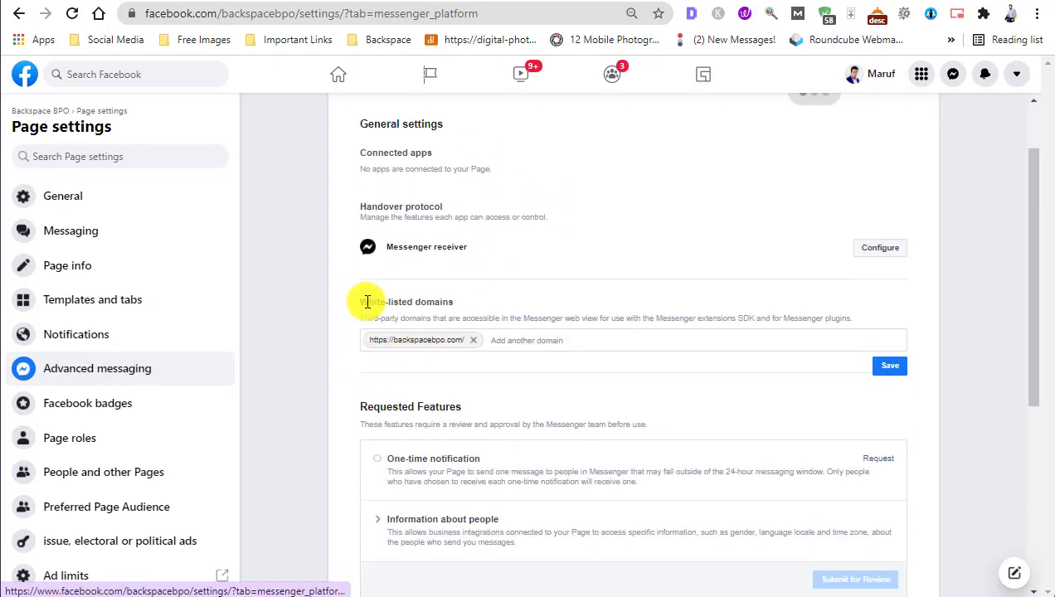
pyautogui.moveTo(362, 302); pyautogui.dragTo(455, 301)
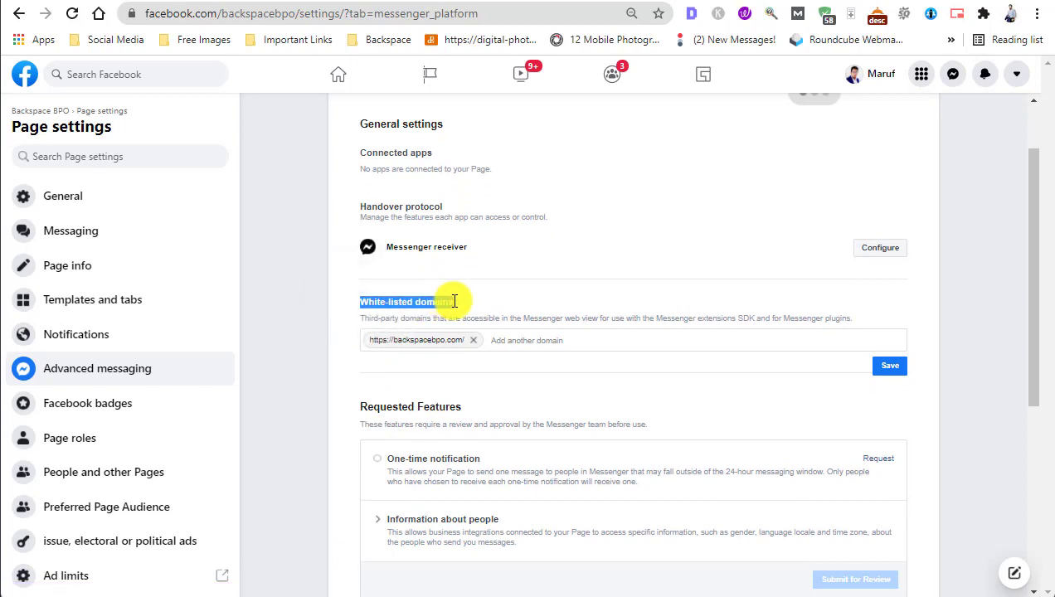
pyautogui.click(440, 306)
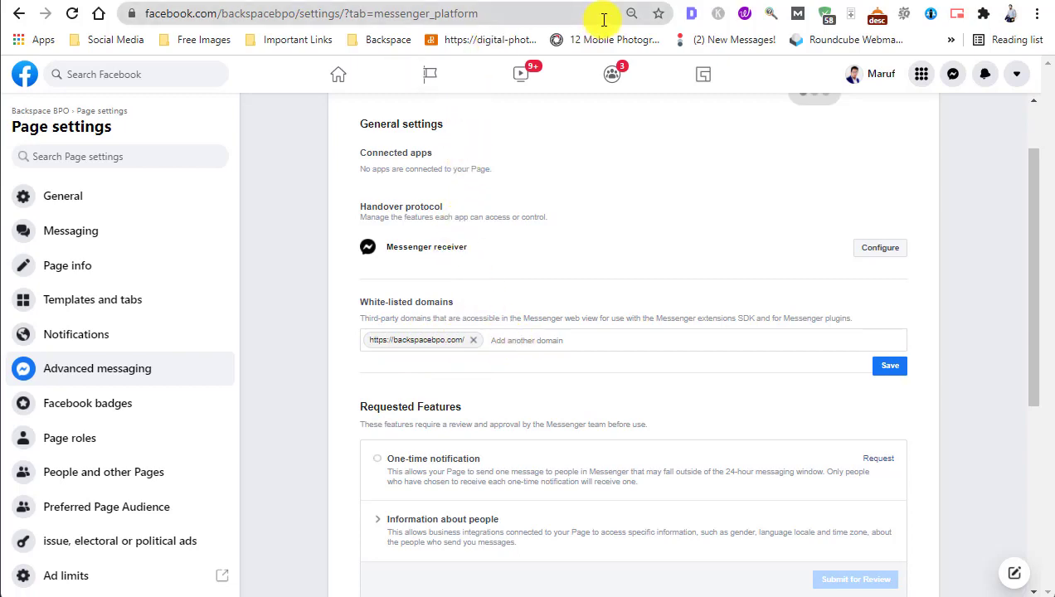
pyautogui.hotkey('ctrl', 'Tab')
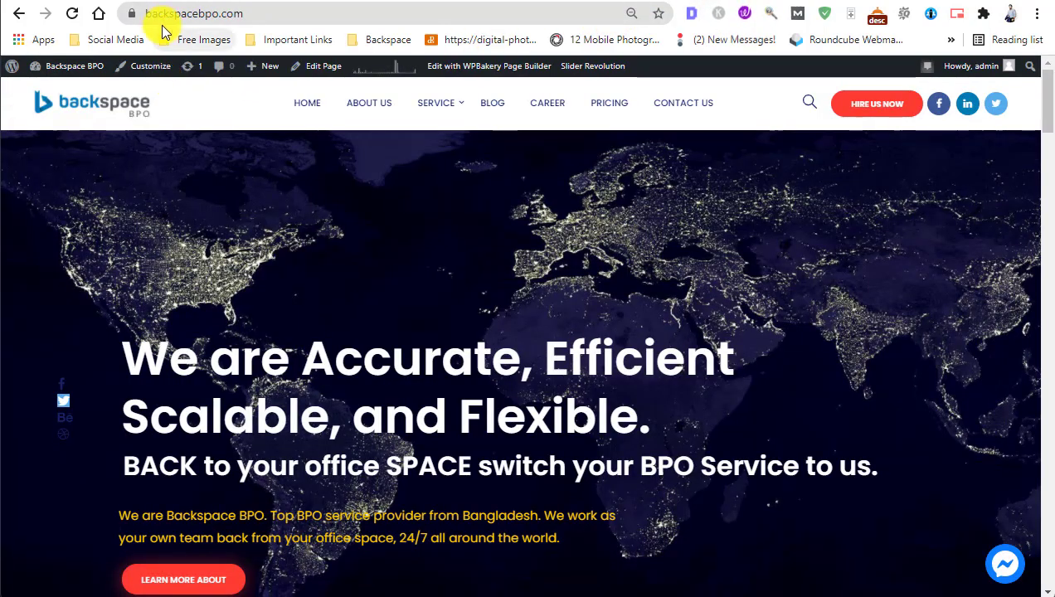
pyautogui.click(165, 15)
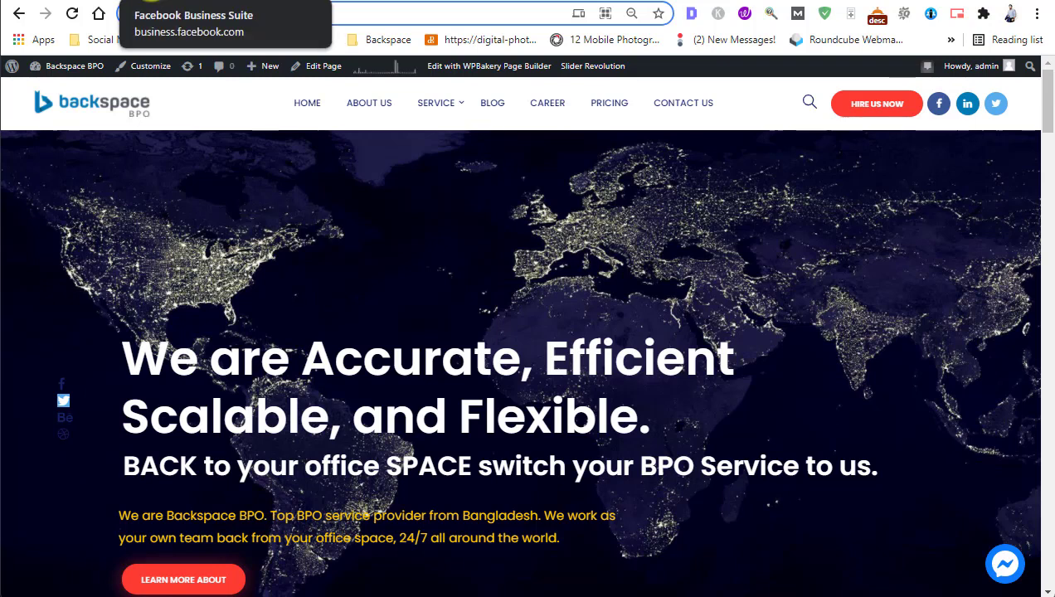
pyautogui.click(166, 0)
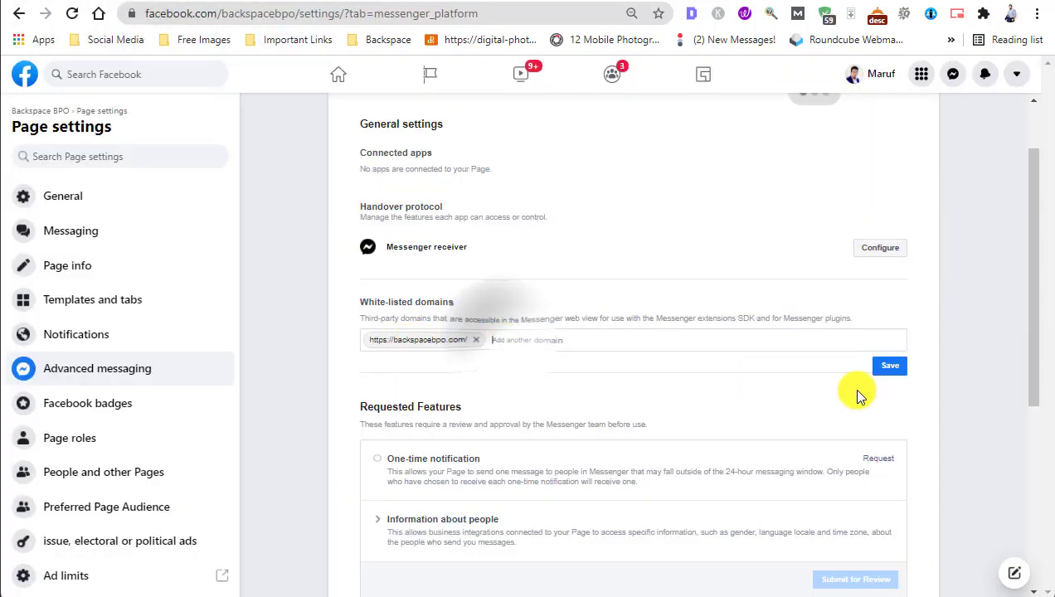
pyautogui.click(889, 369)
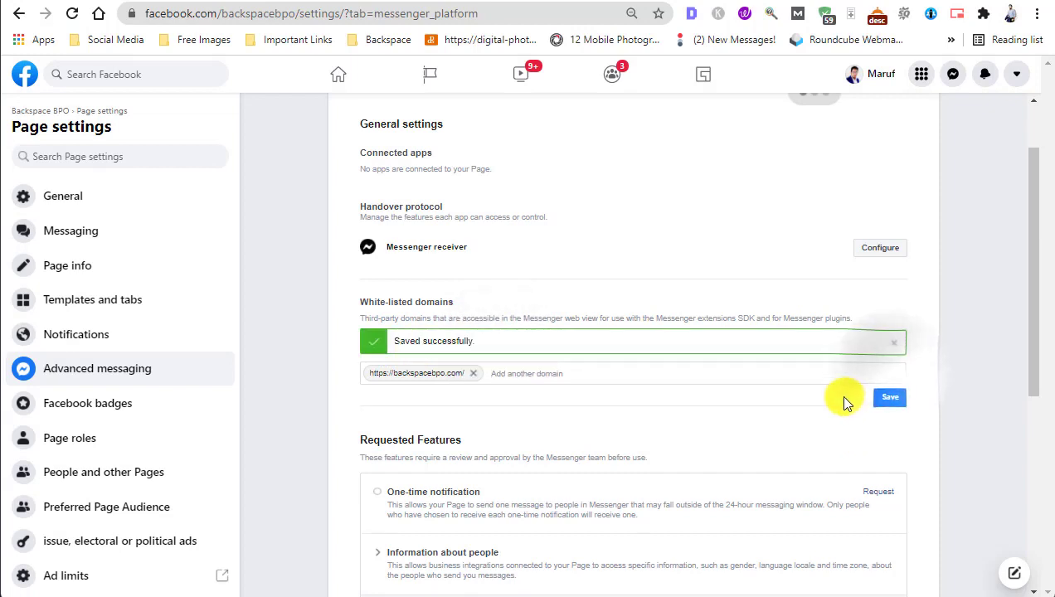
# Go to the Page's Messaging settings and start the setup for adding Messenger to the website
pyautogui.click(71, 239)
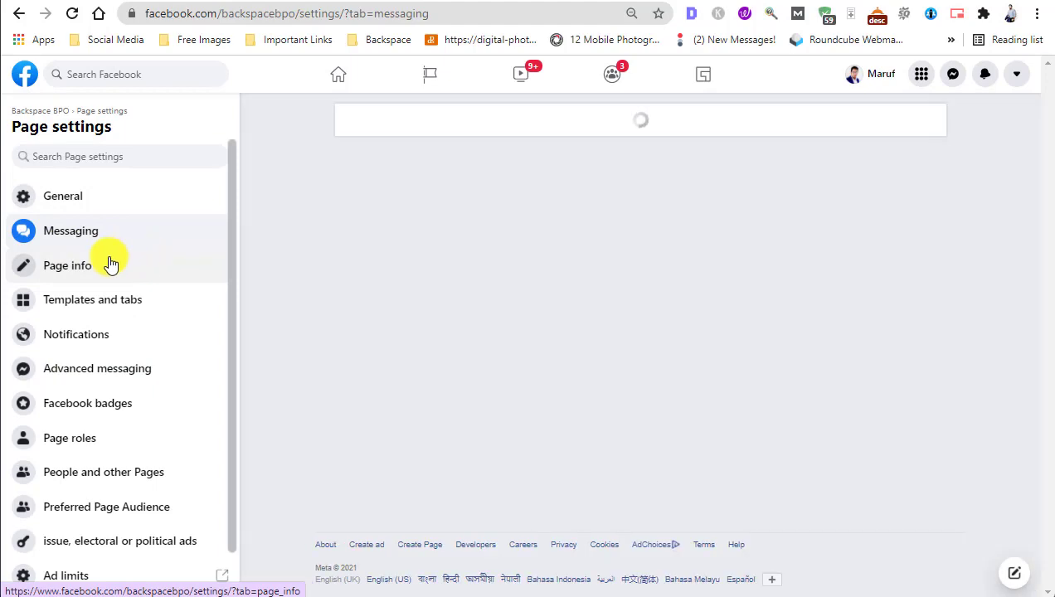
pyautogui.scroll(-3, 527, 299)
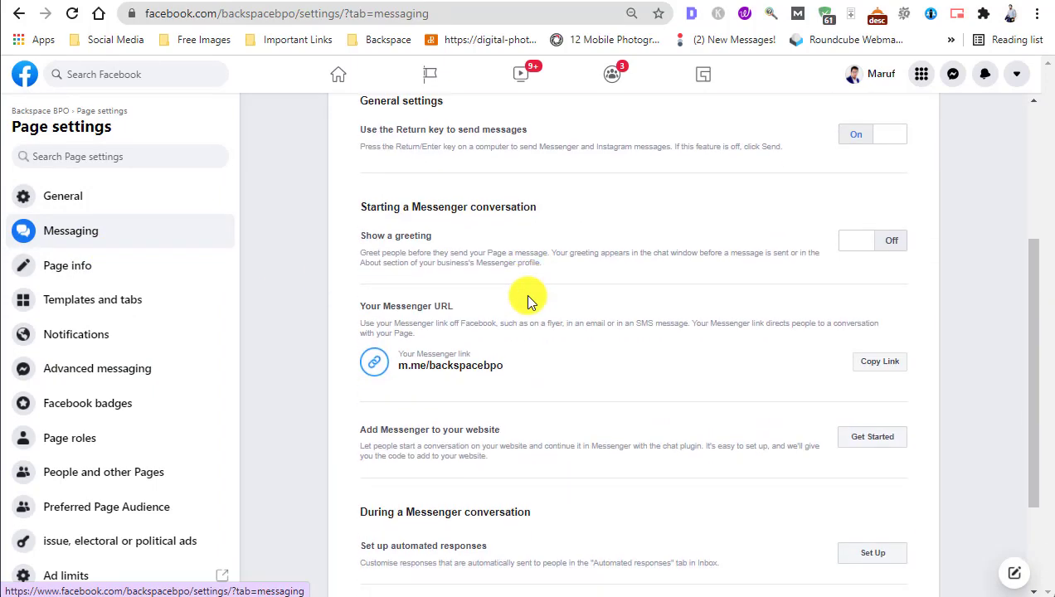
pyautogui.scroll(-2, 527, 298)
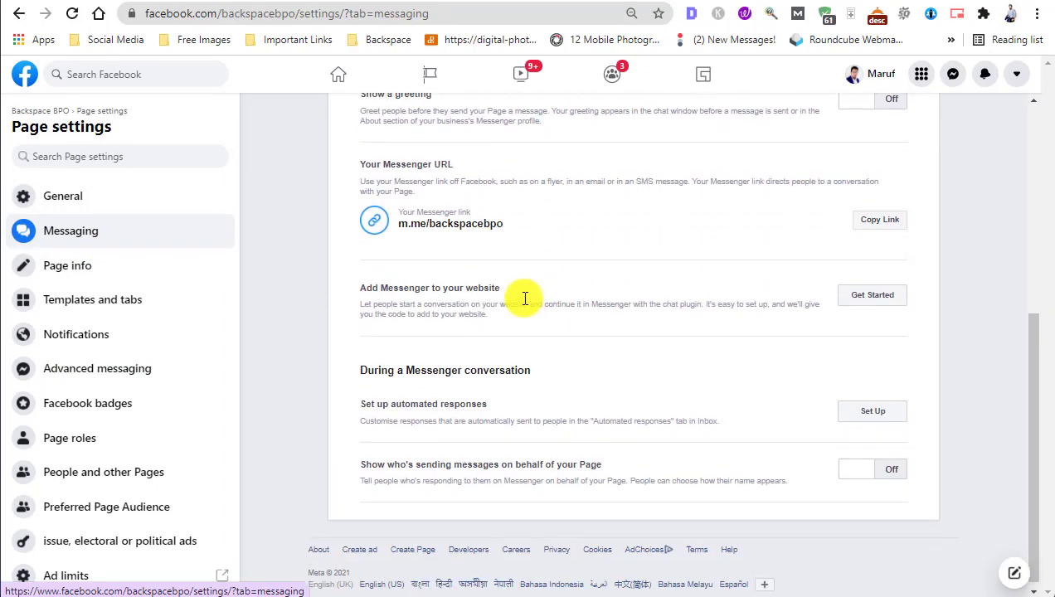
pyautogui.scroll(1, 525, 298)
pyautogui.click(362, 370)
pyautogui.moveTo(361, 370); pyautogui.dragTo(514, 365)
pyautogui.click(876, 373)
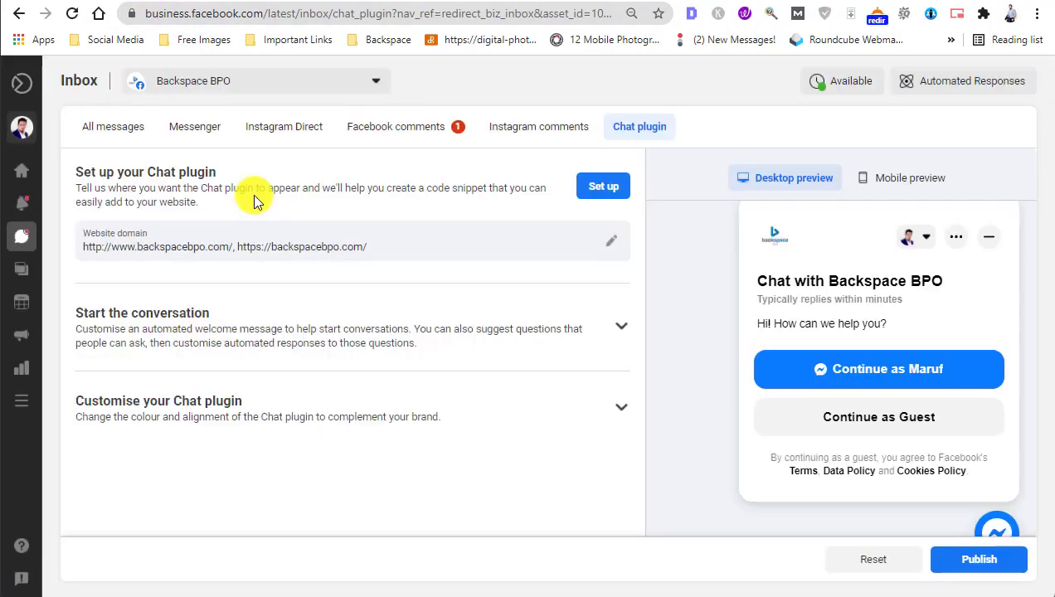
pyautogui.click(602, 187)
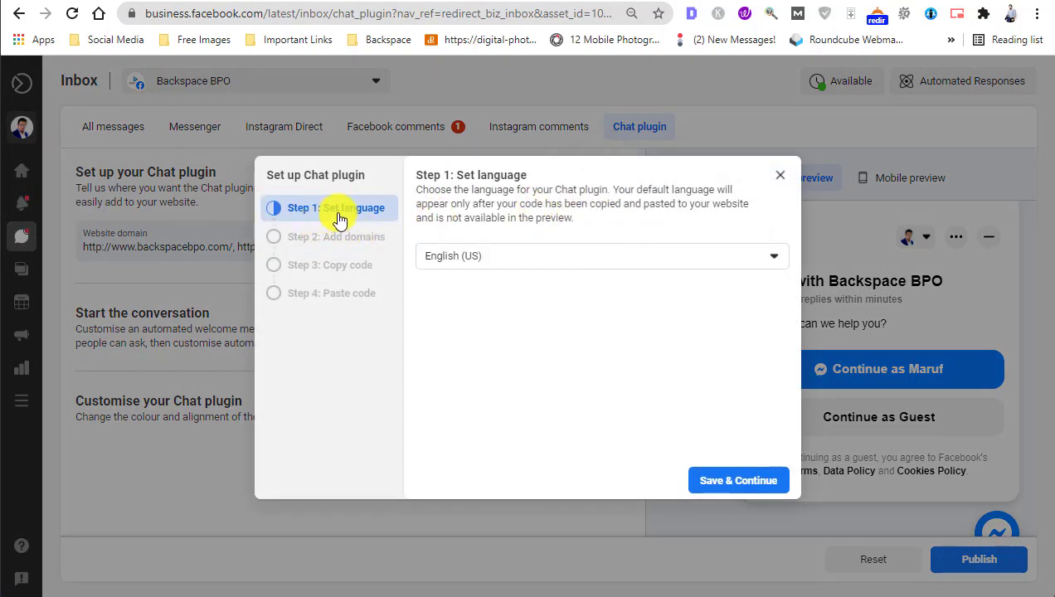
pyautogui.moveTo(459, 177); pyautogui.dragTo(527, 176)
pyautogui.click(634, 257)
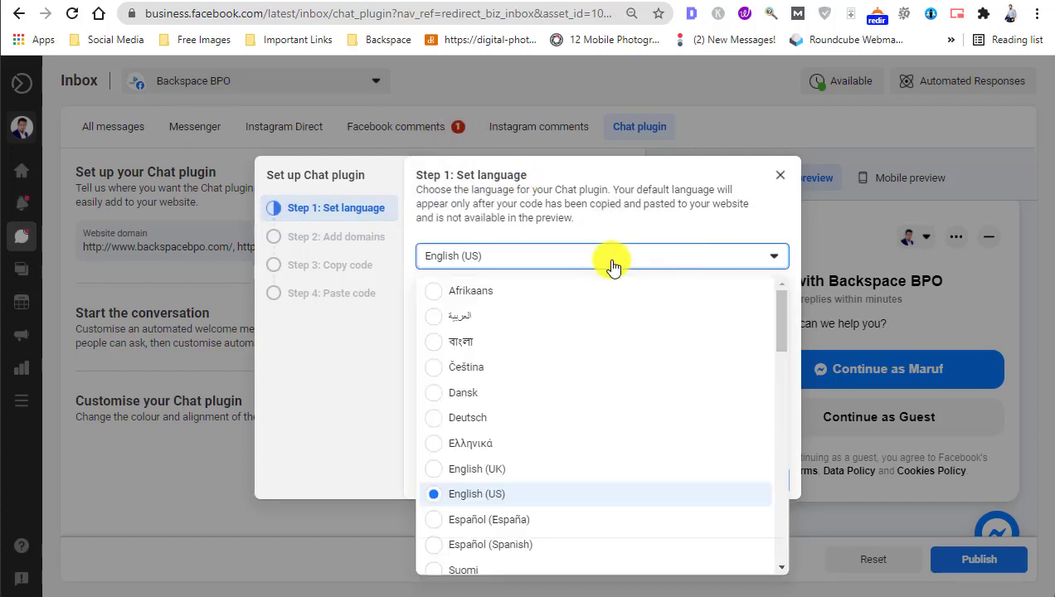
pyautogui.click(480, 494)
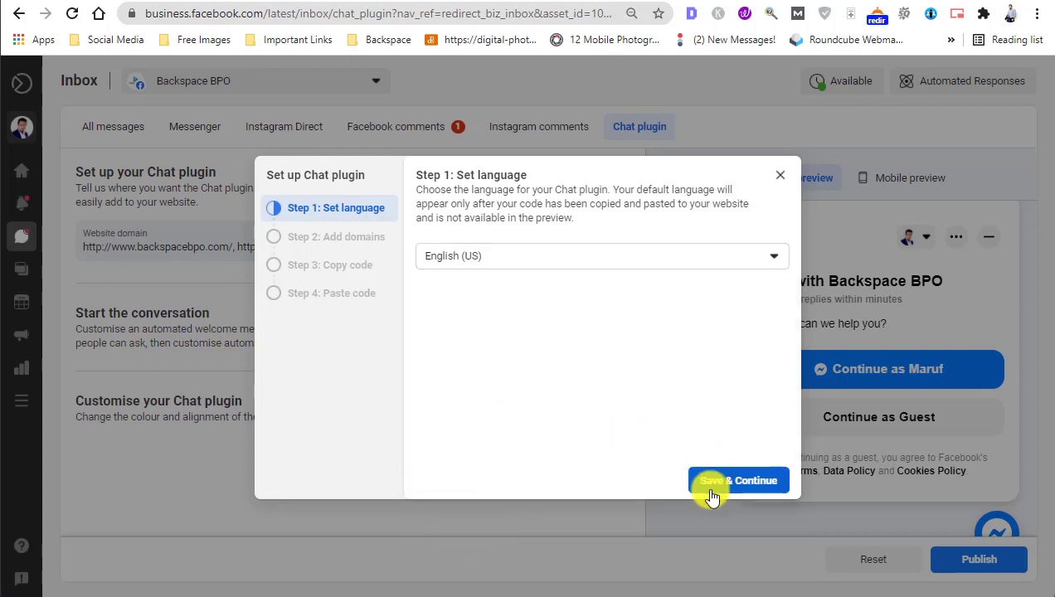
pyautogui.click(726, 485)
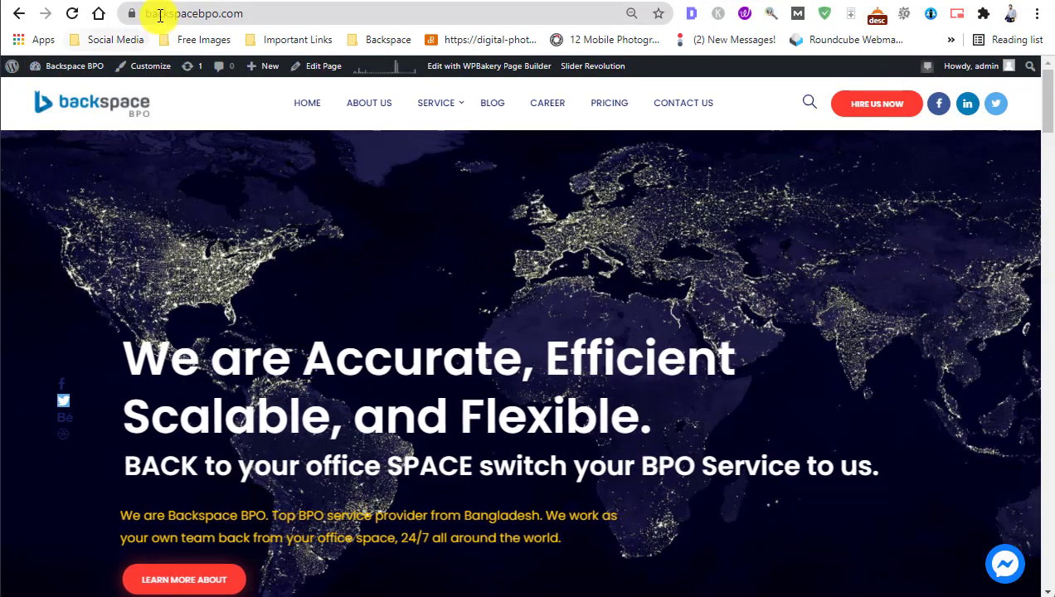
pyautogui.click(160, 14)
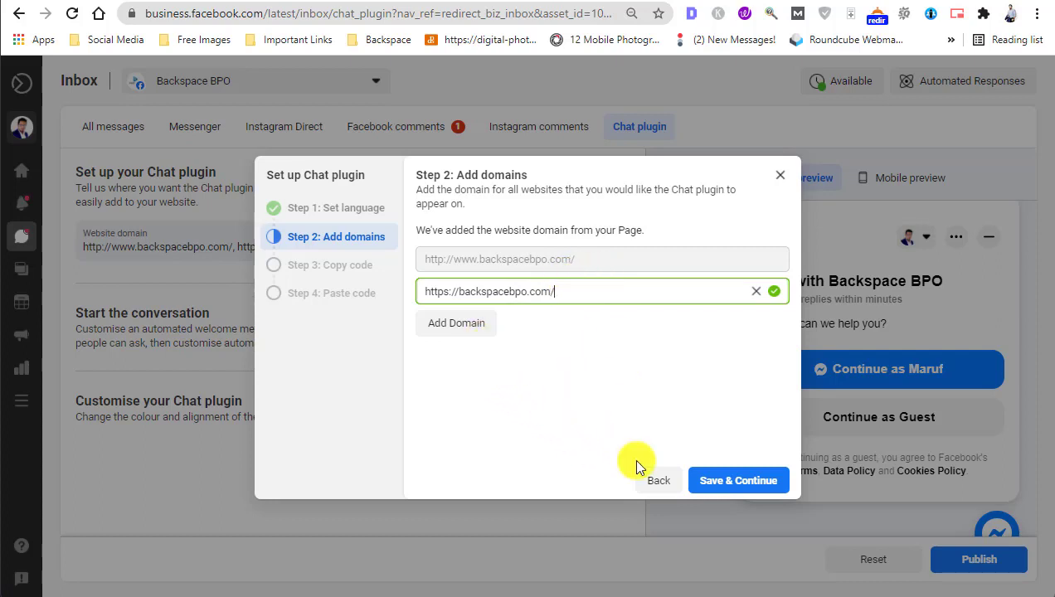
pyautogui.click(738, 481)
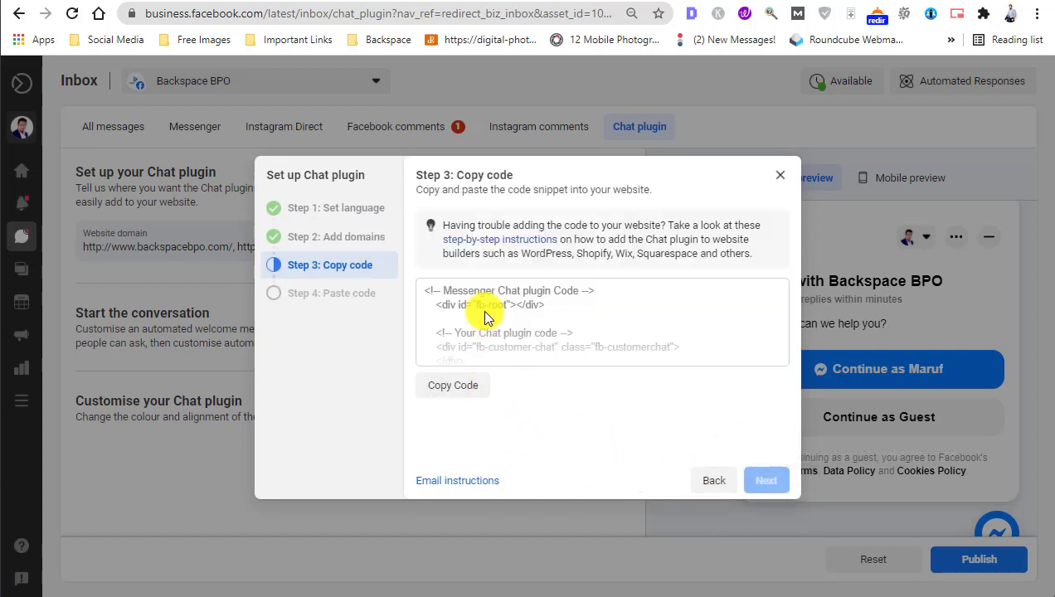
# Copy the Messenger Chat plugin code snippet and complete the remaining Chat plugin setup
pyautogui.click(467, 395)
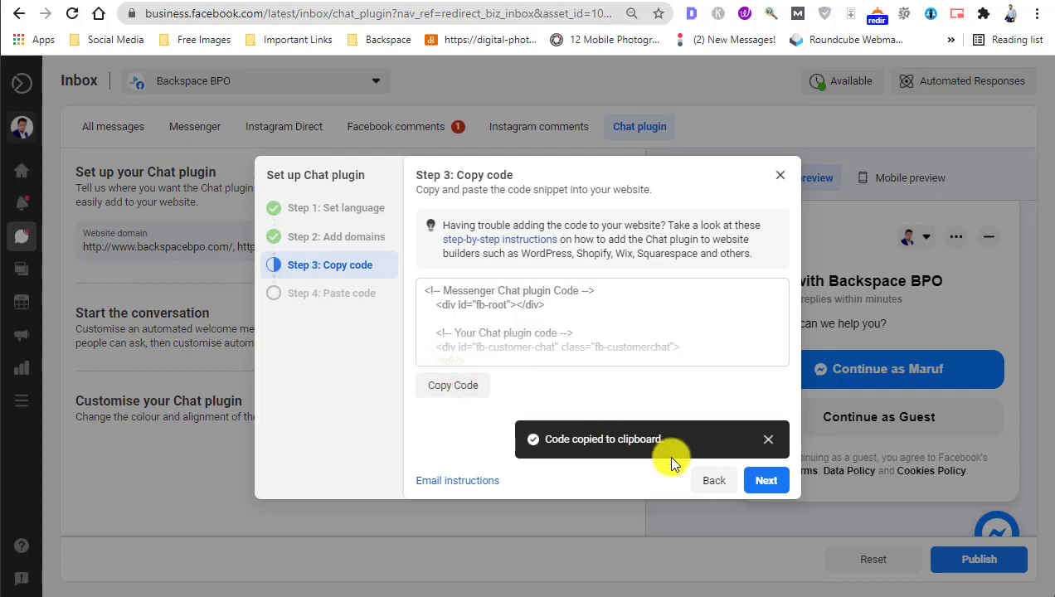
pyautogui.click(770, 480)
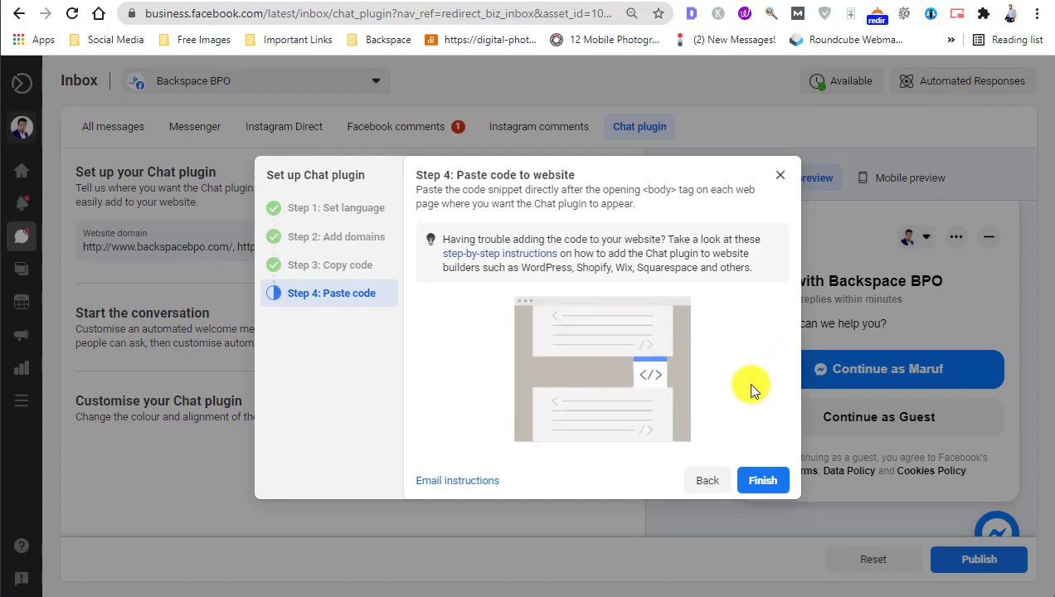
pyautogui.click(753, 484)
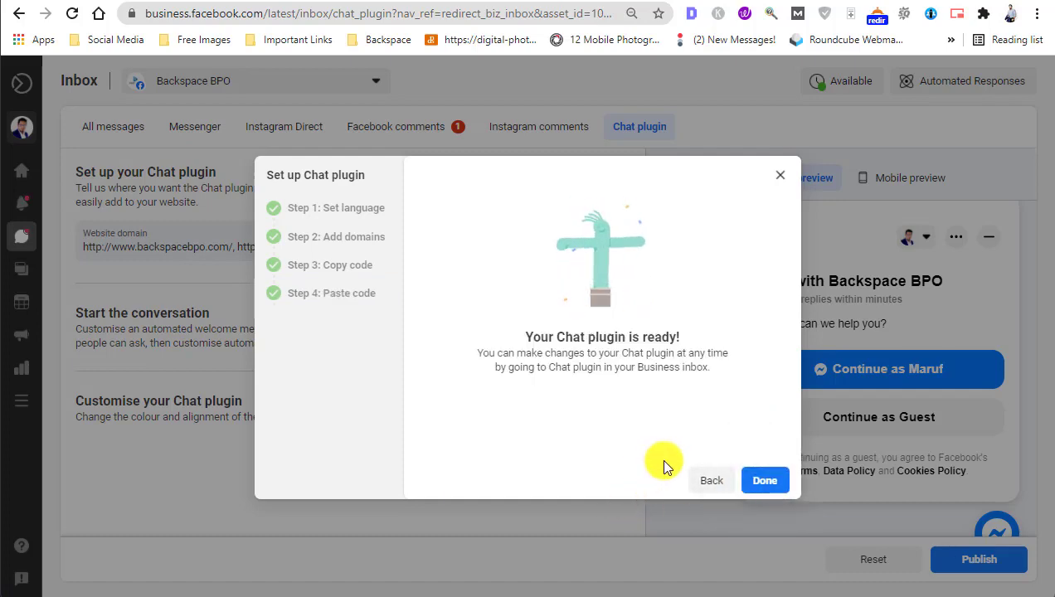
pyautogui.click(758, 487)
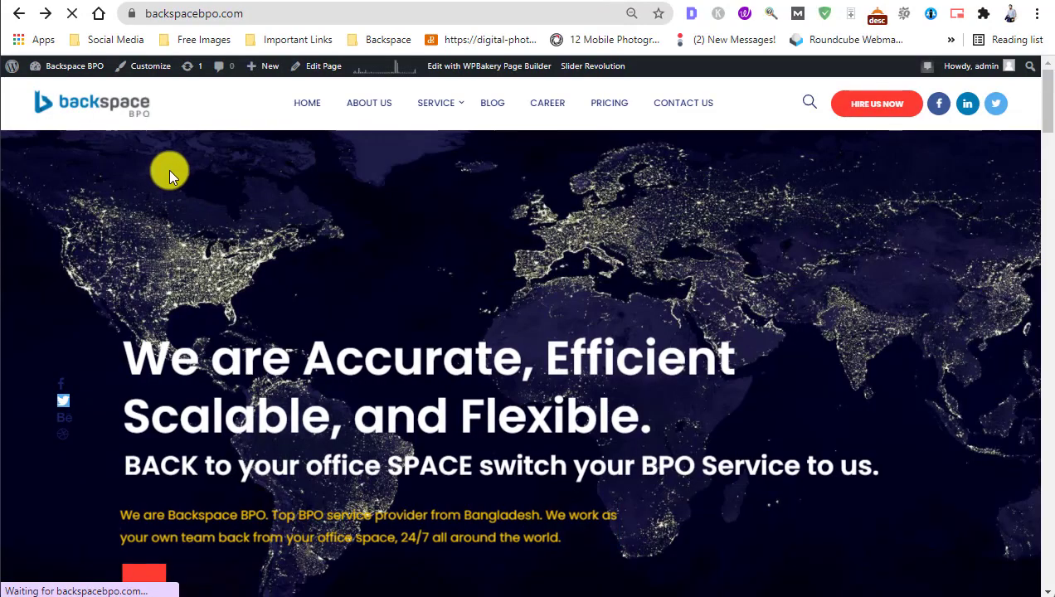
# Open the website's WordPress Theme Editor and look through the Digixon theme's style.css file
pyautogui.moveTo(77, 73)
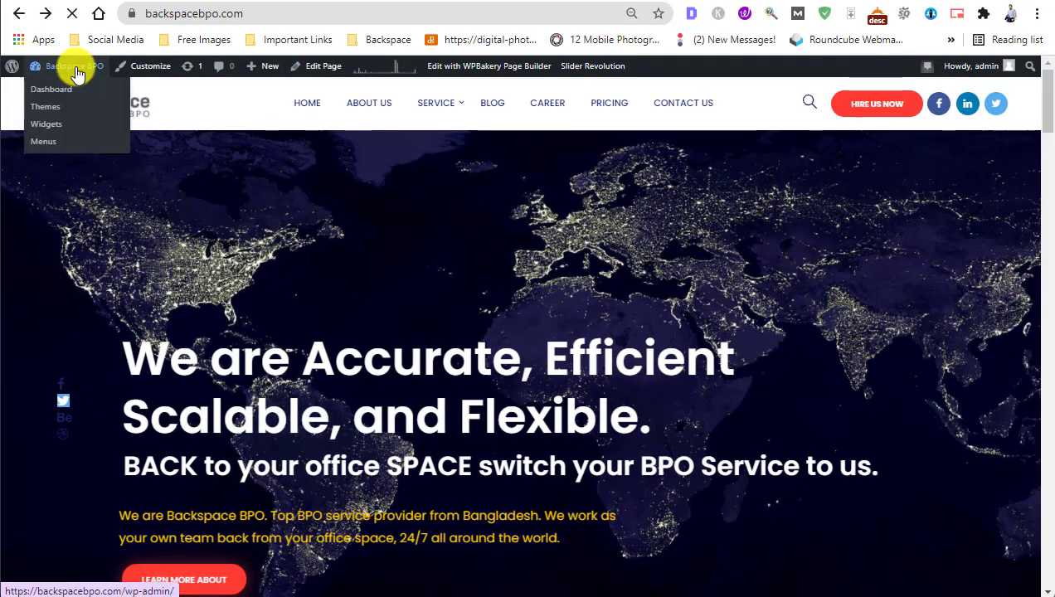
pyautogui.click(51, 93)
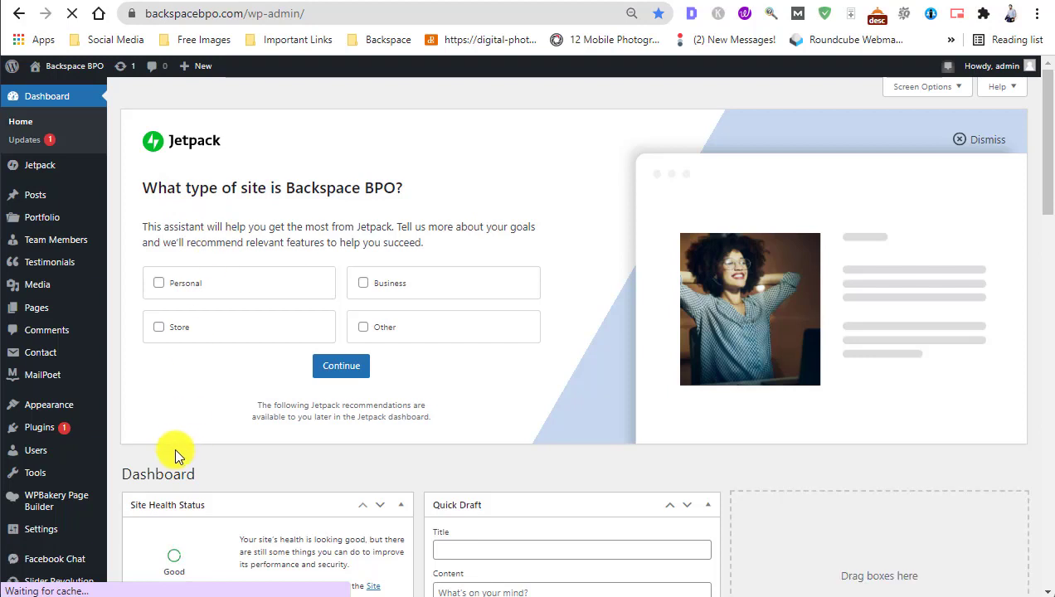
pyautogui.moveTo(91, 516)
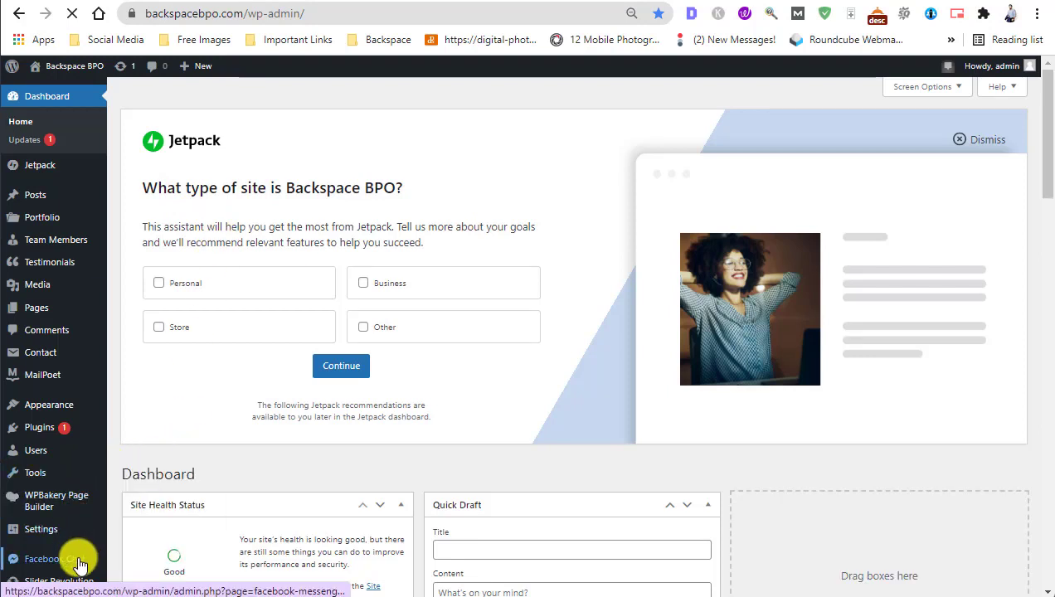
pyautogui.moveTo(44, 415)
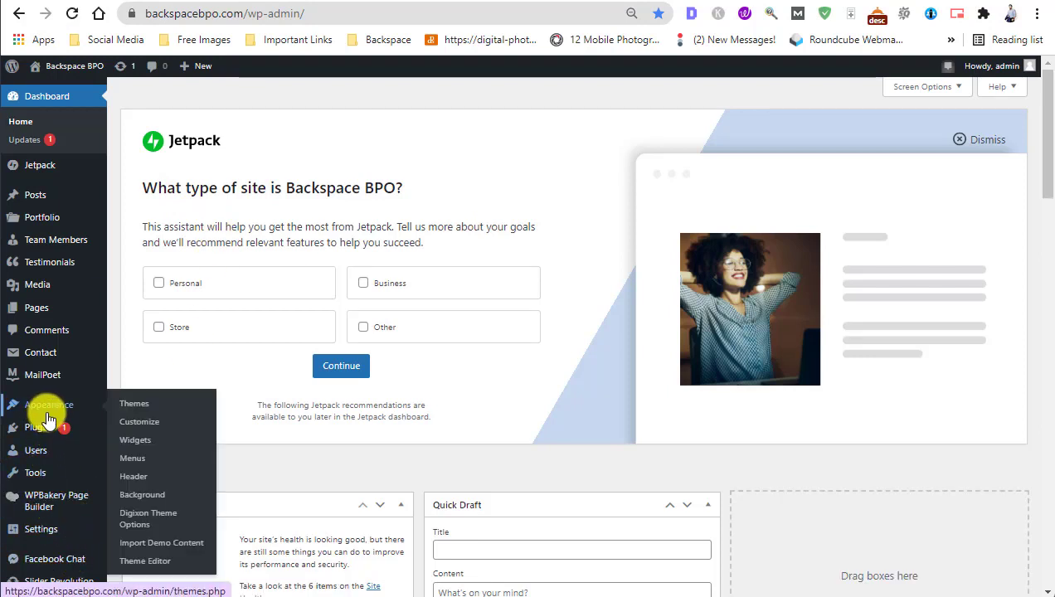
pyautogui.click(141, 569)
pyautogui.click(142, 567)
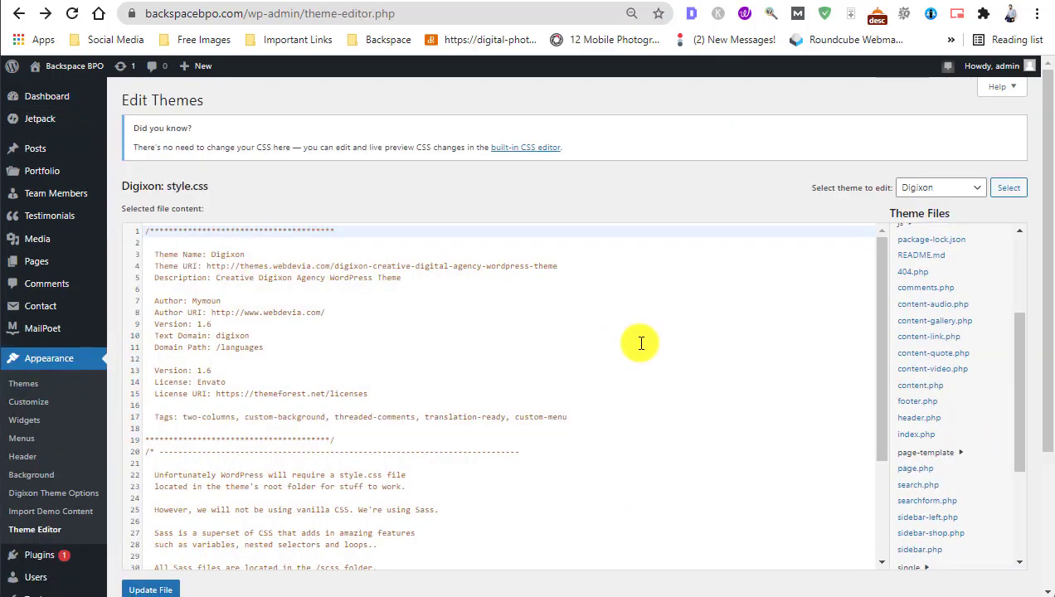
pyautogui.scroll(-1, 669, 301)
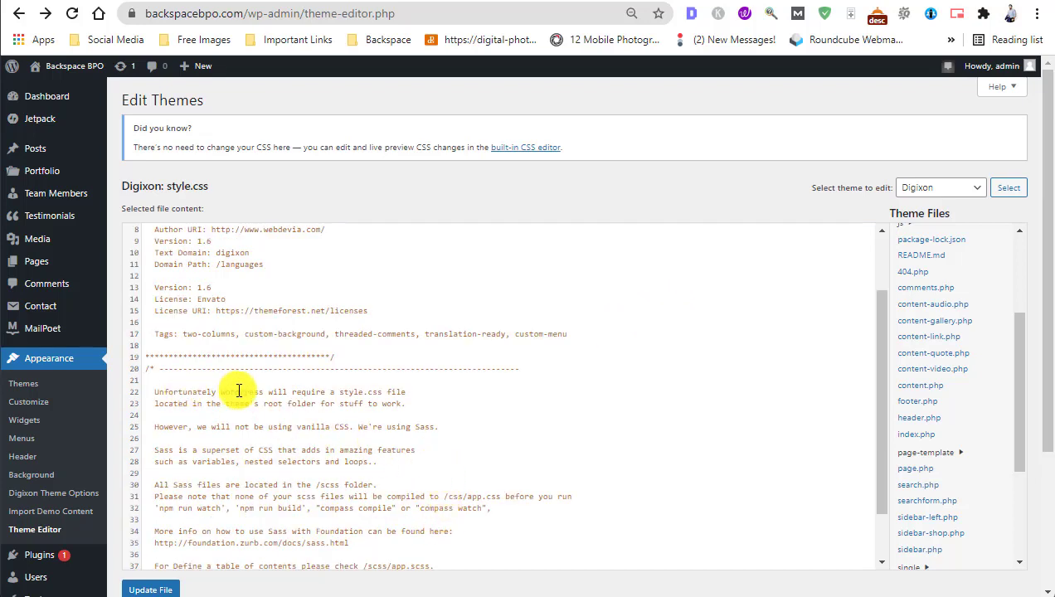
pyautogui.scroll(-1, 235, 391)
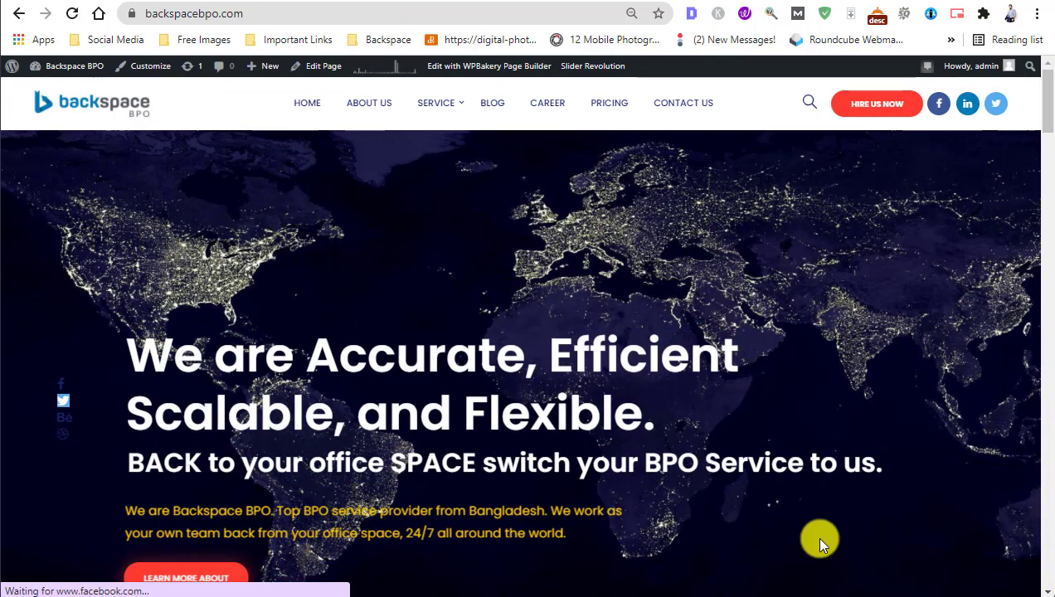
# Check the Messenger chat on the website's home page by opening and closing its chat window
pyautogui.scroll(-3, 929, 520)
pyautogui.scroll(3, 929, 520)
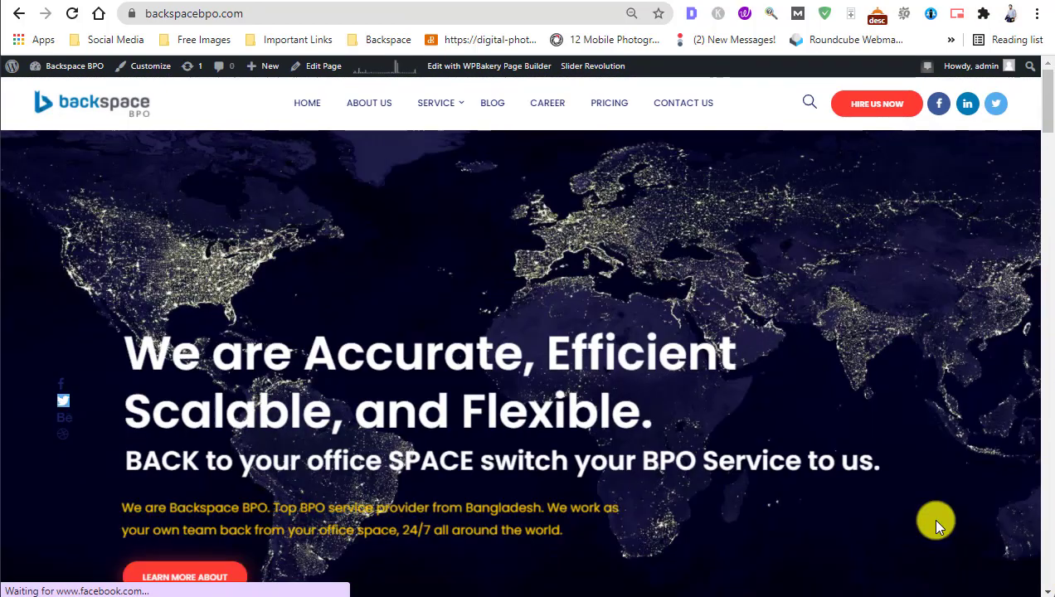
pyautogui.scroll(-3, 936, 522)
pyautogui.scroll(3, 929, 510)
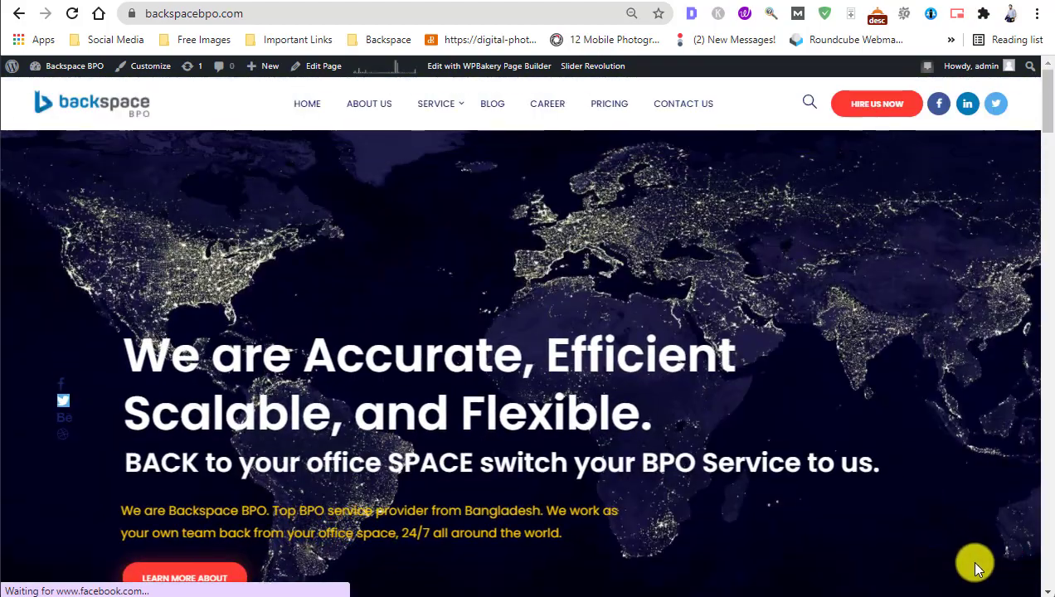
pyautogui.scroll(-3, 976, 569)
pyautogui.click(1004, 567)
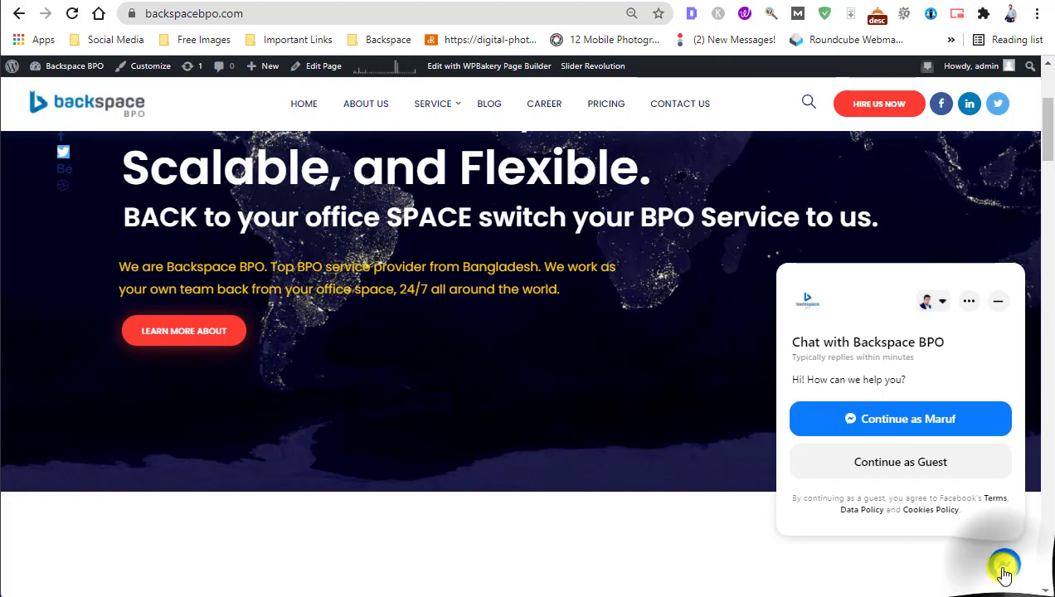
pyautogui.click(1004, 571)
pyautogui.scroll(3, 474, 494)
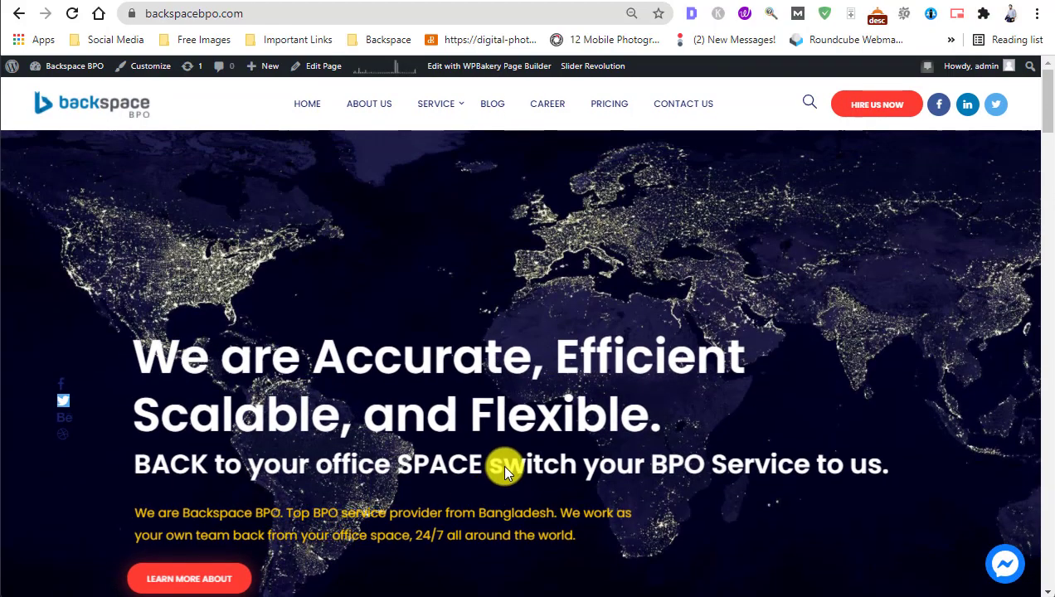
pyautogui.scroll(-1, 499, 439)
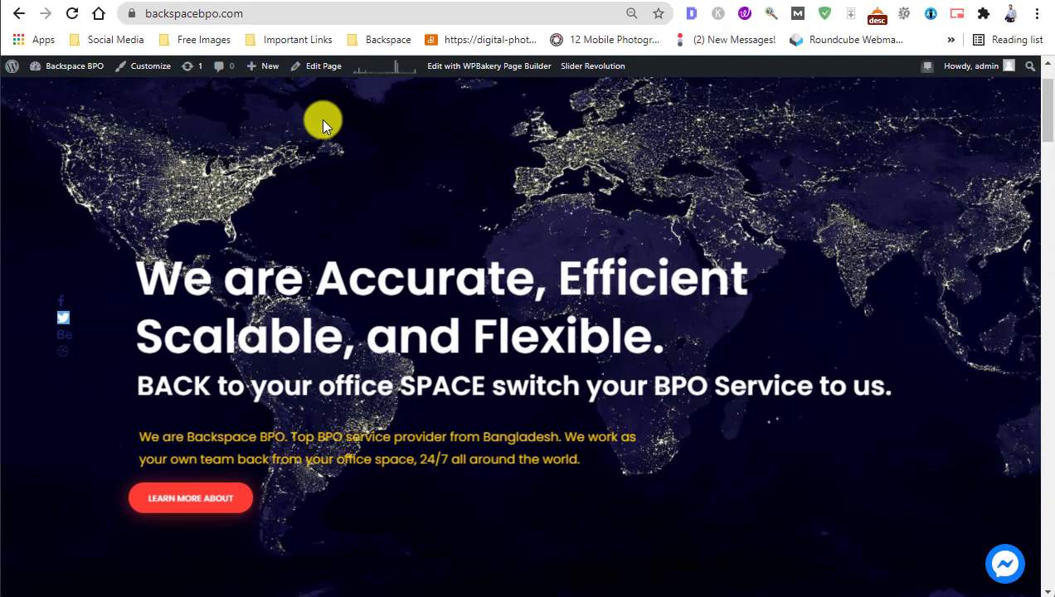
# Go to the website's WordPress dashboard and open the list of installed plugins
pyautogui.moveTo(73, 71)
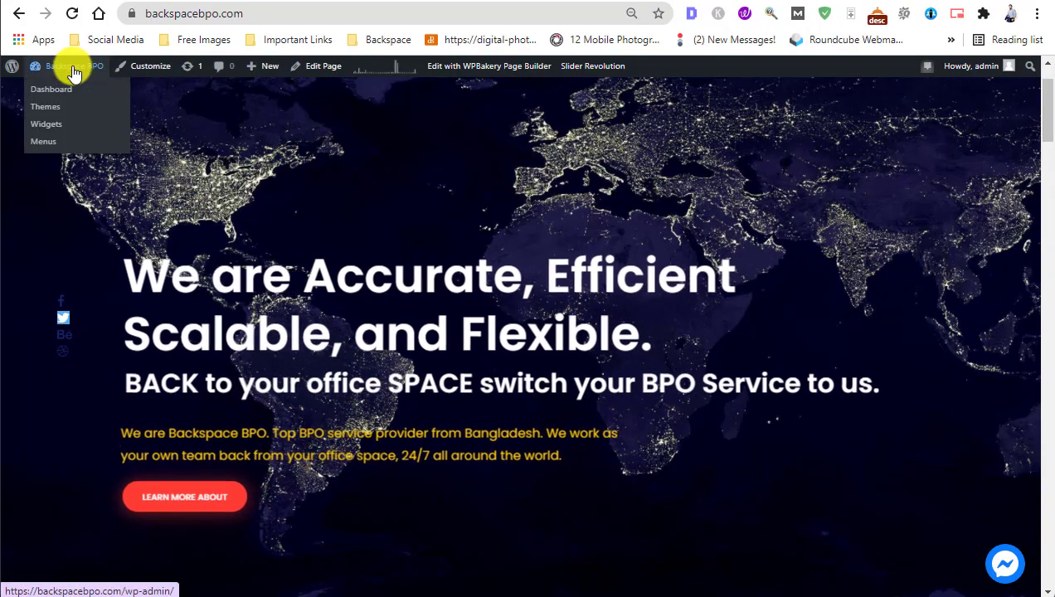
pyautogui.click(52, 88)
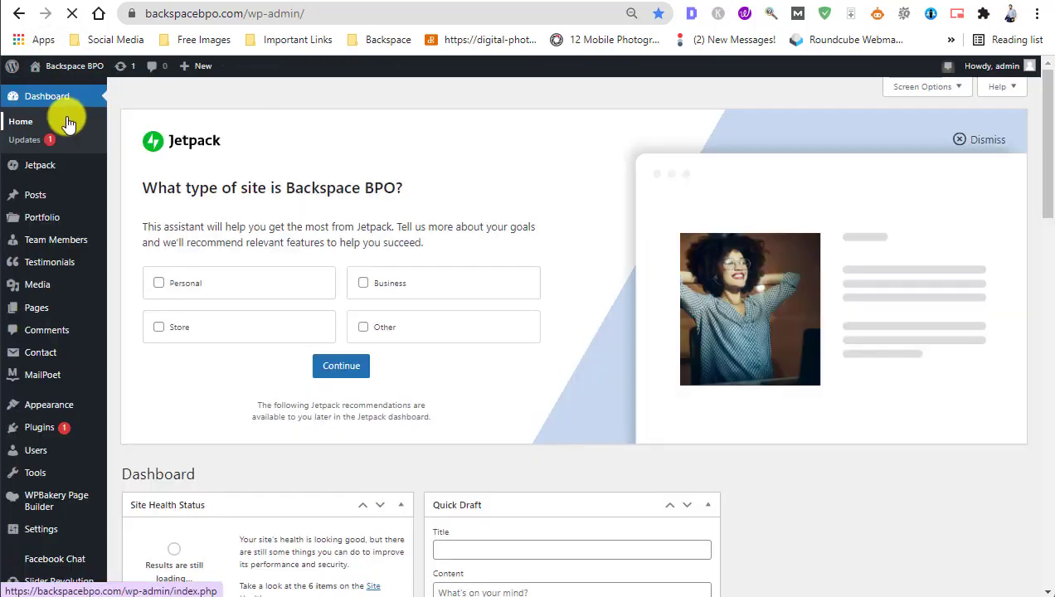
pyautogui.scroll(-2, 146, 204)
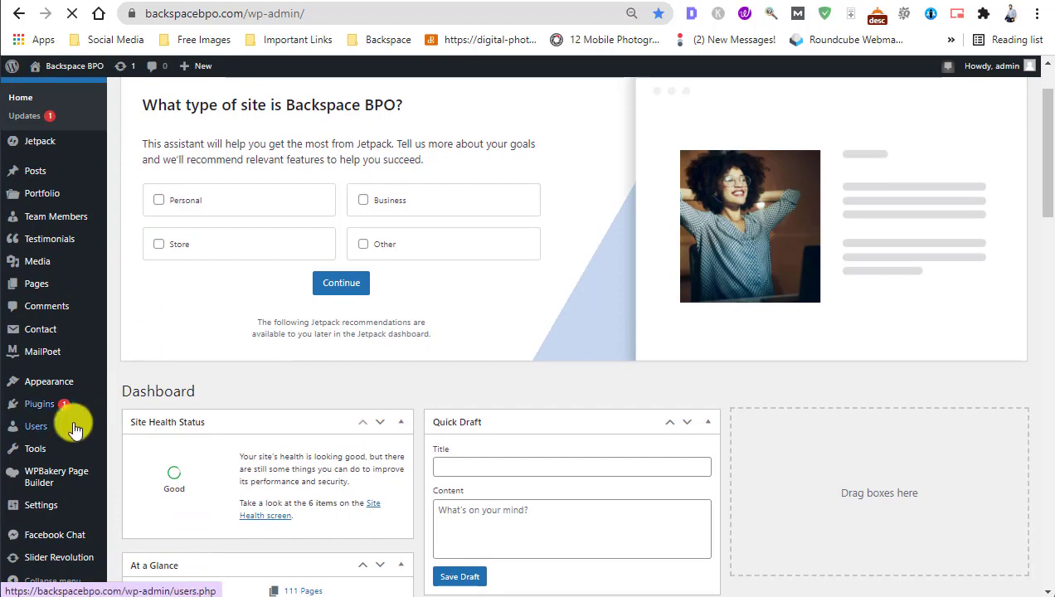
pyautogui.moveTo(42, 410)
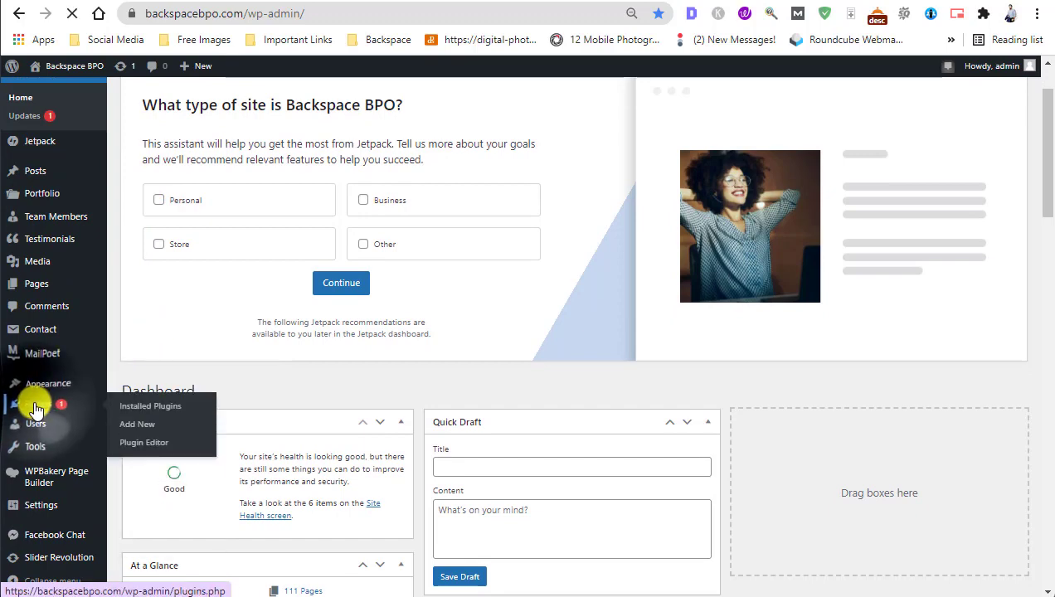
pyautogui.click(153, 406)
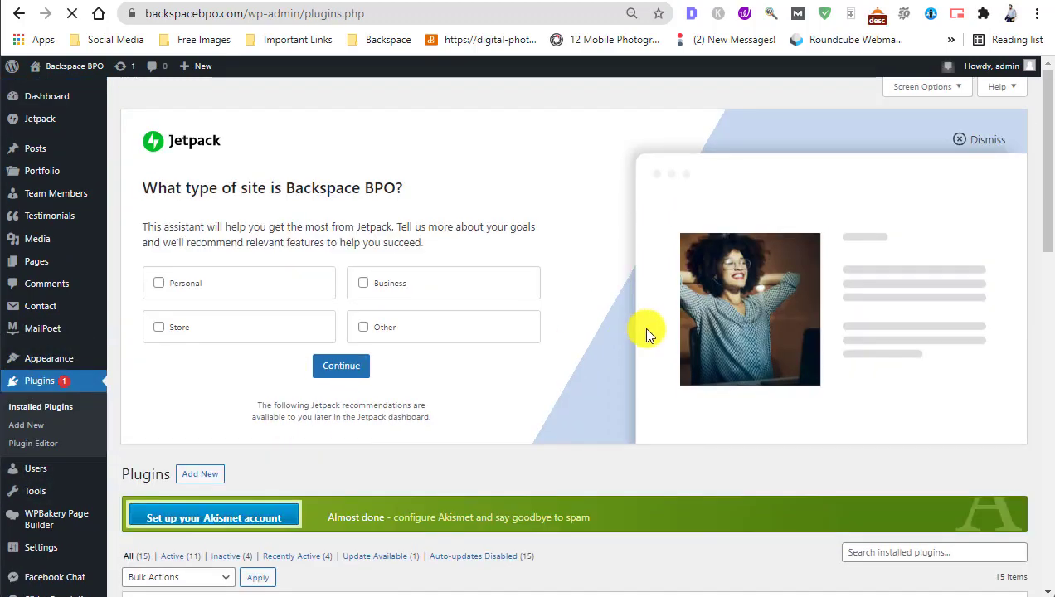
pyautogui.scroll(-2, 412, 434)
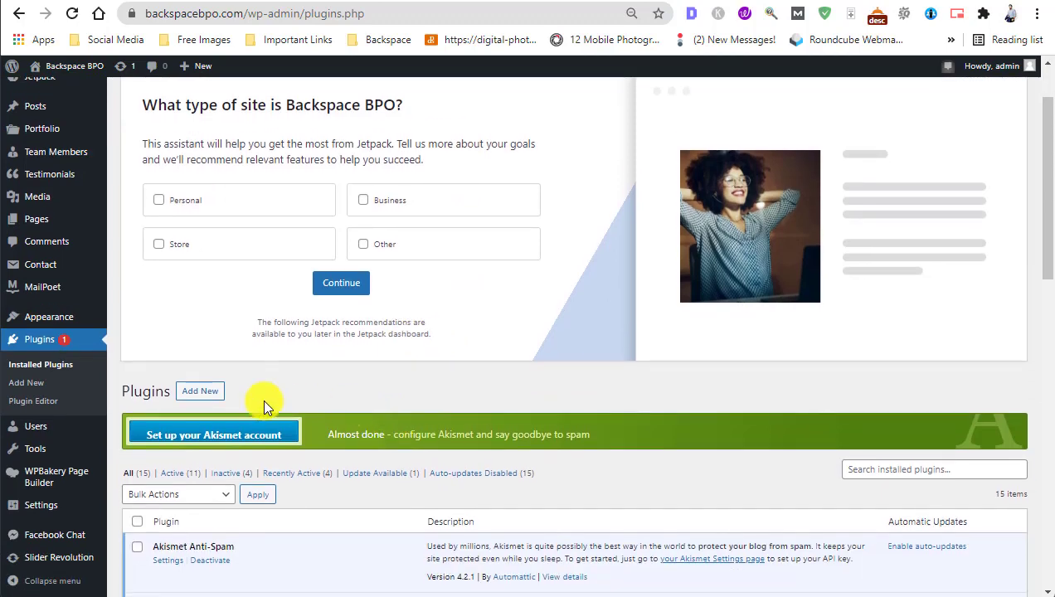
# Start adding a new plugin and search the plugin directory for "facebook chat"
pyautogui.click(199, 393)
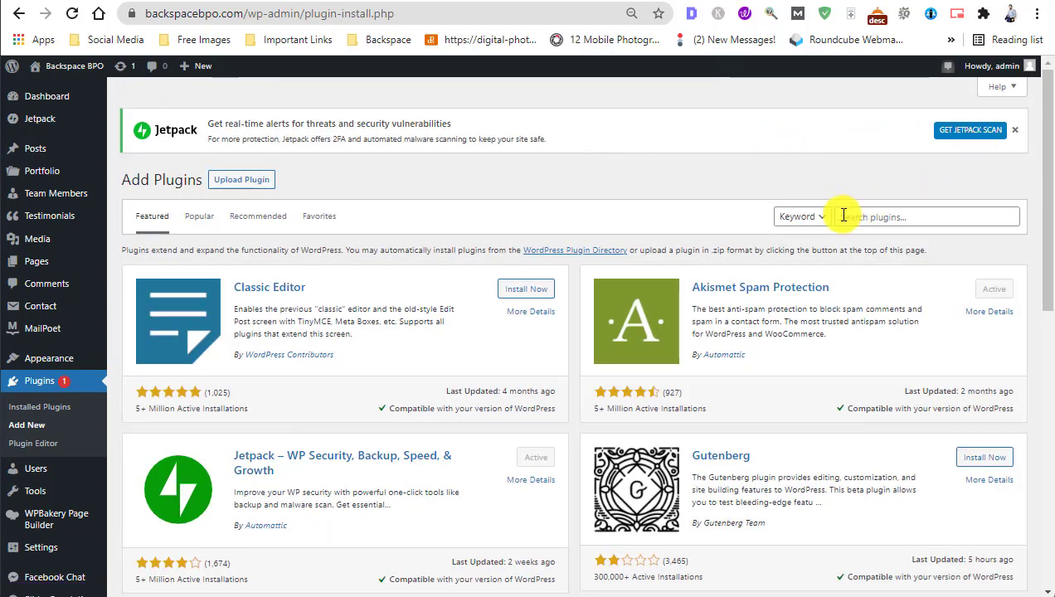
pyautogui.click(855, 216)
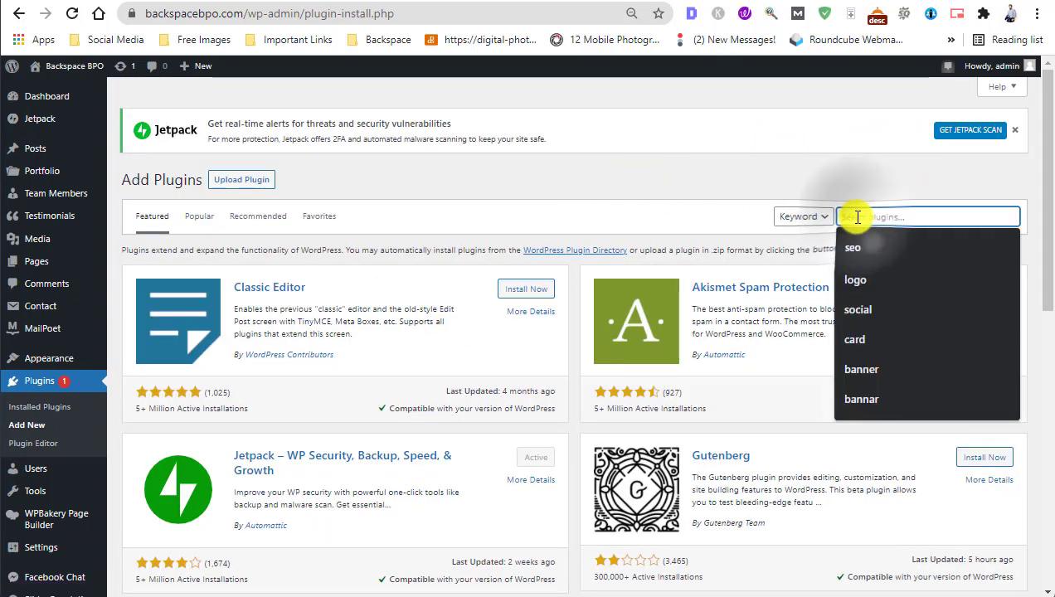
pyautogui.write('facebook chat')
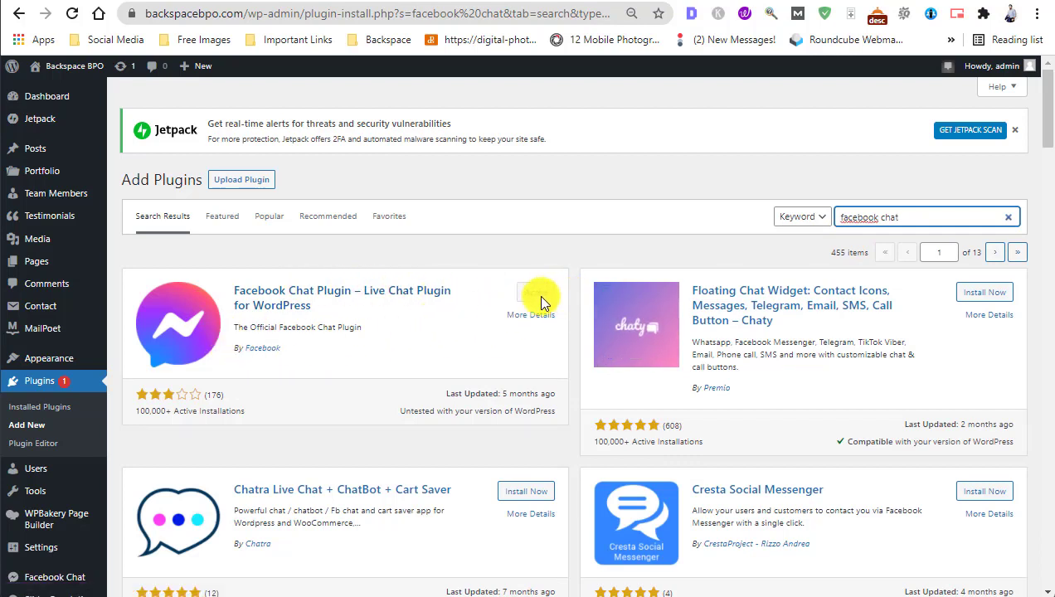
# Start editing the chat plugin from the Facebook Chat settings and continue the setup with the Backspace BPO Page
pyautogui.click(40, 585)
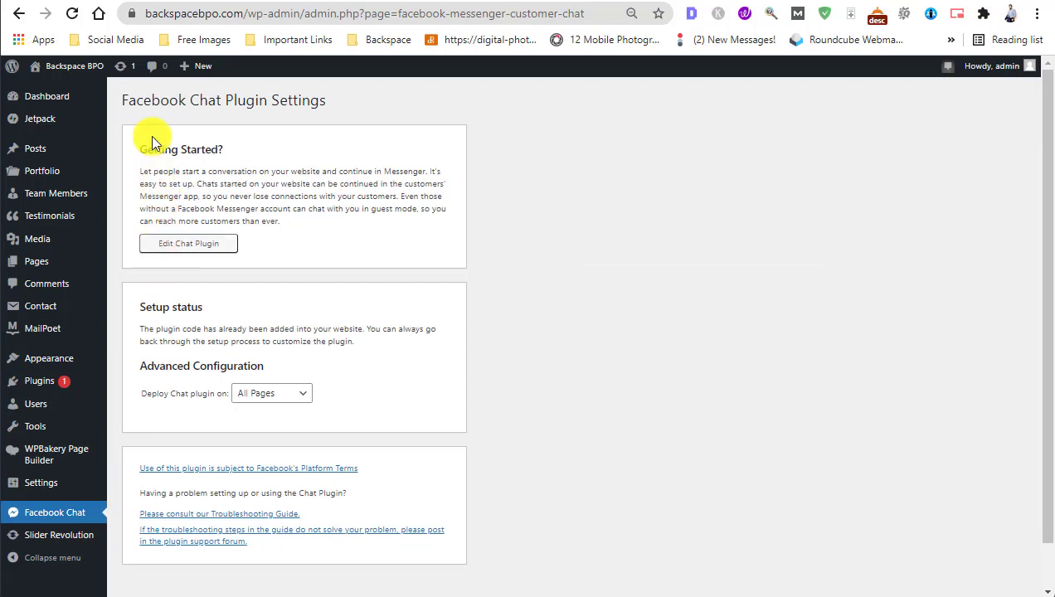
pyautogui.click(163, 248)
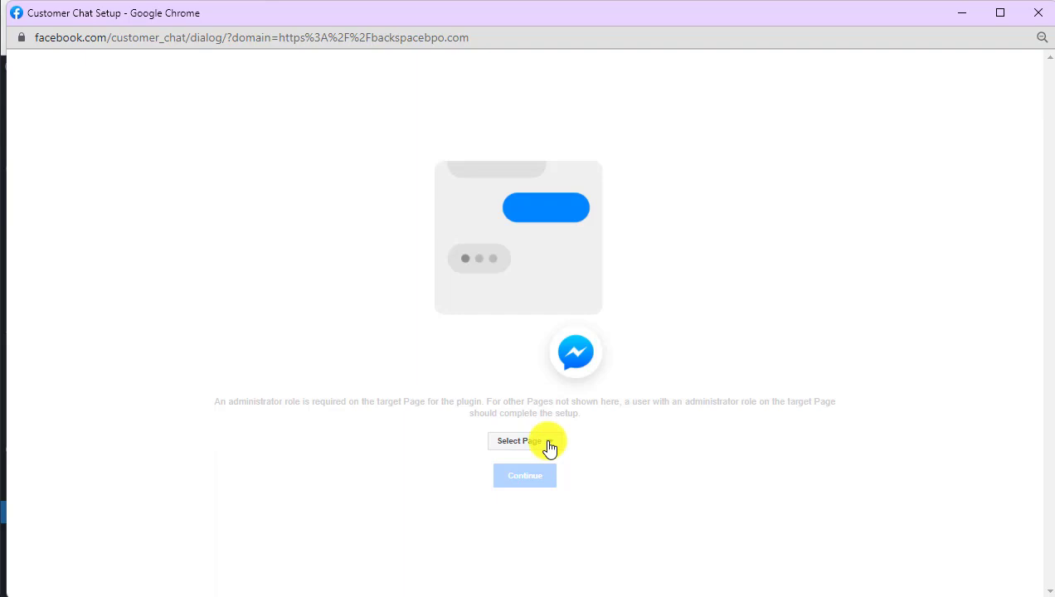
pyautogui.click(550, 447)
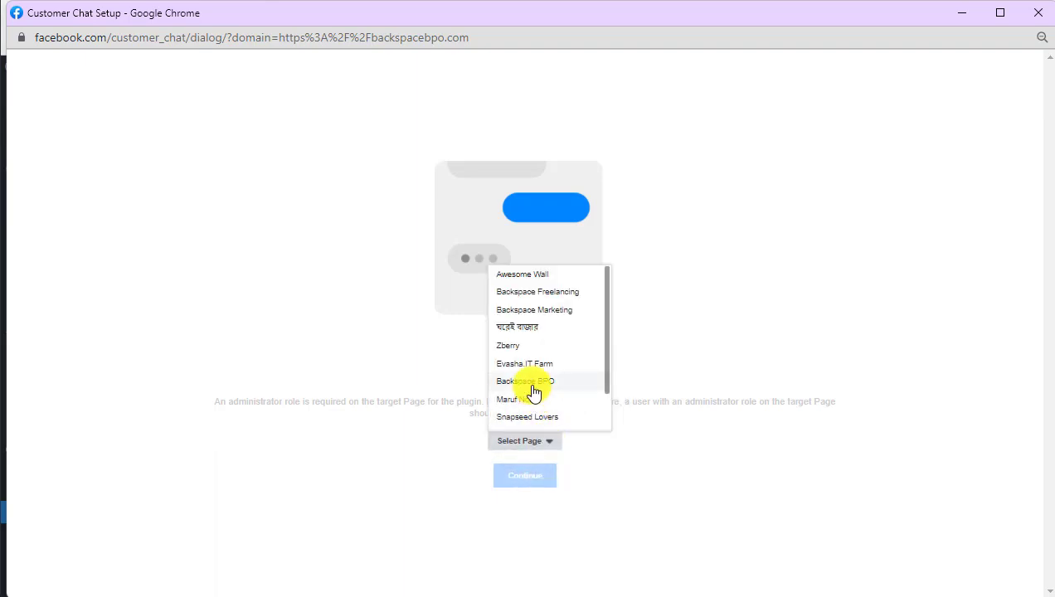
pyautogui.click(531, 384)
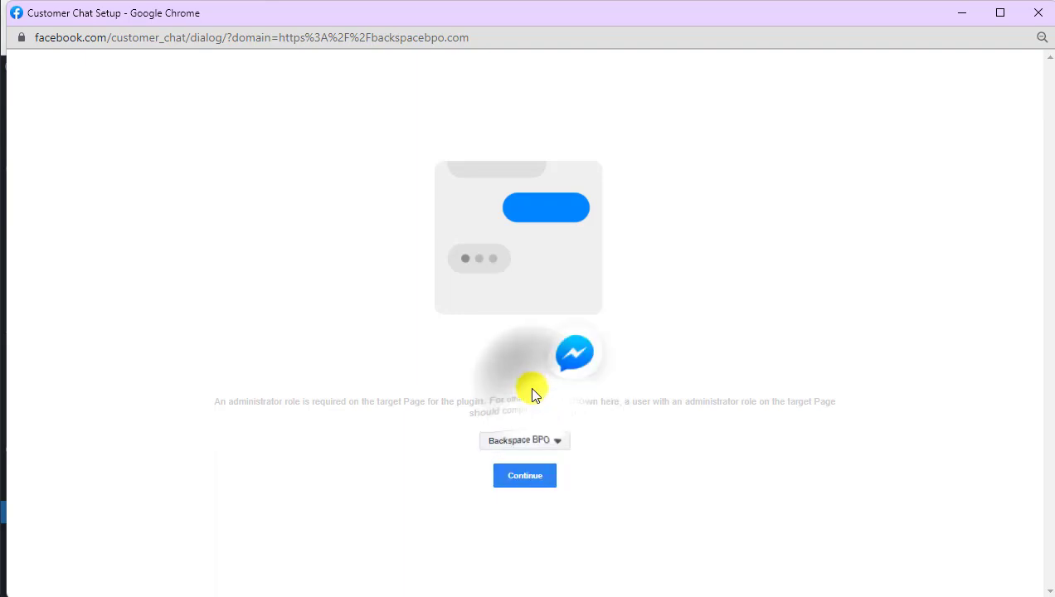
pyautogui.click(510, 480)
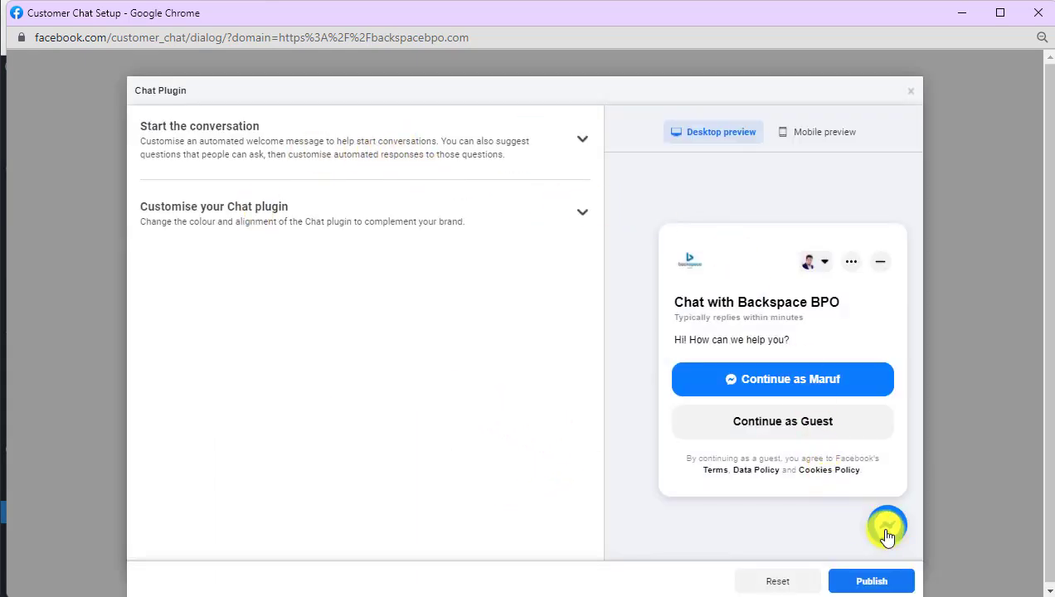
# Review the automated welcome message and the questions and responses on business hours, location and contact details
pyautogui.click(583, 141)
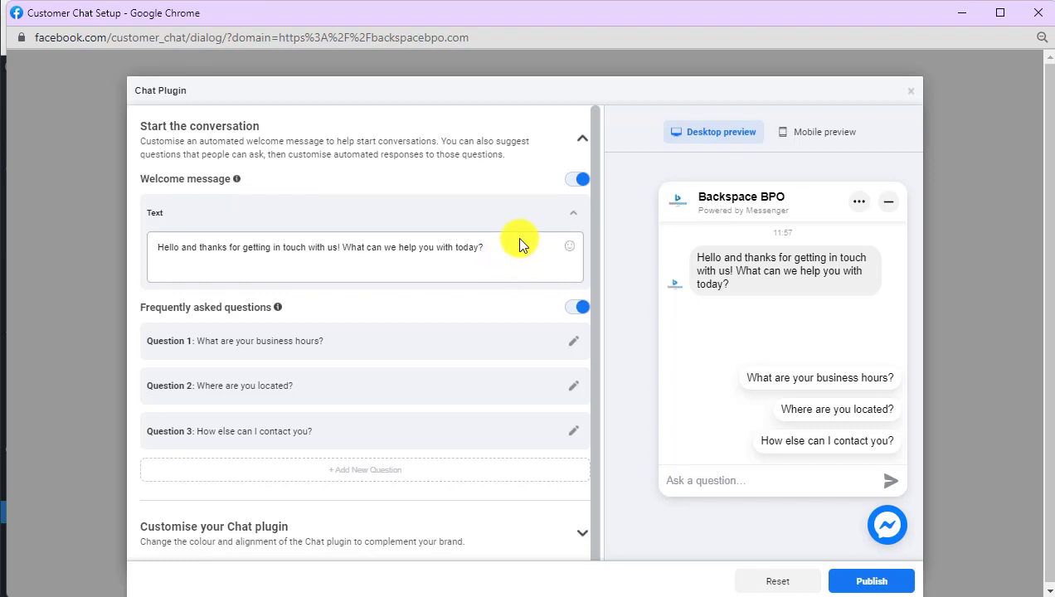
pyautogui.click(495, 247)
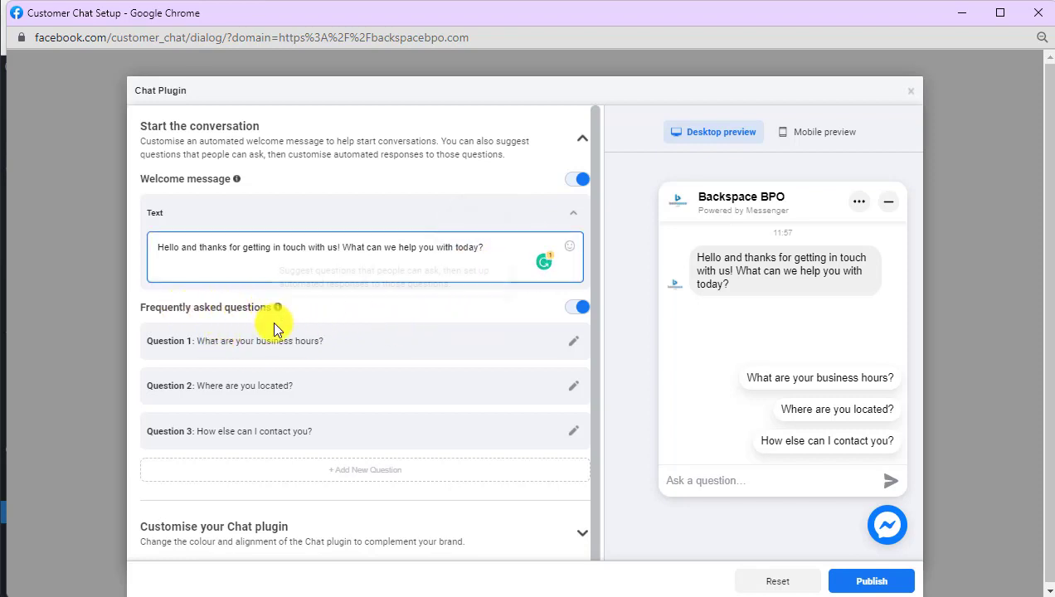
pyautogui.scroll(-1, 358, 330)
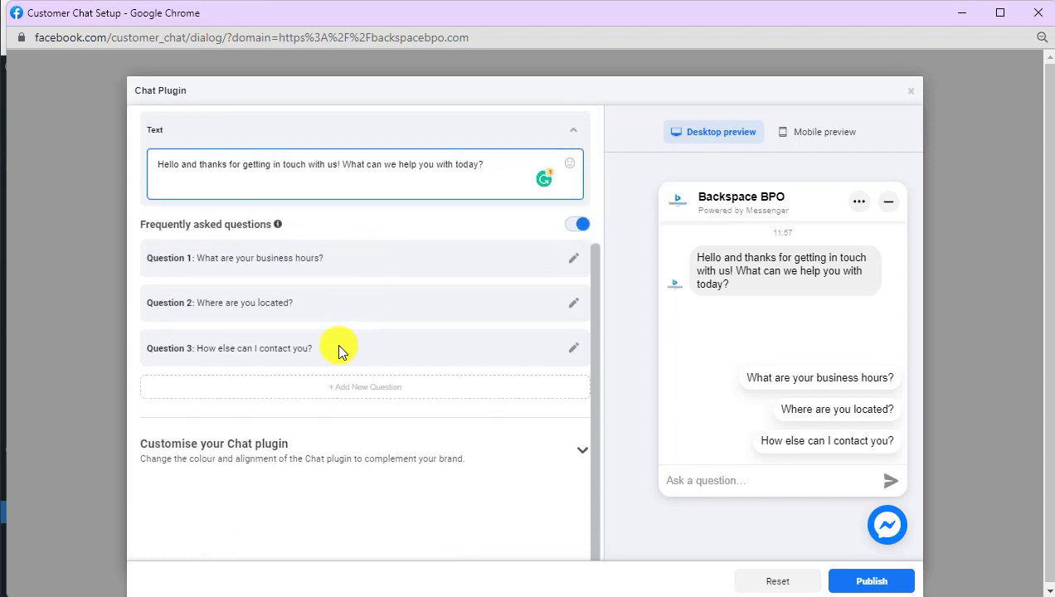
pyautogui.click(313, 263)
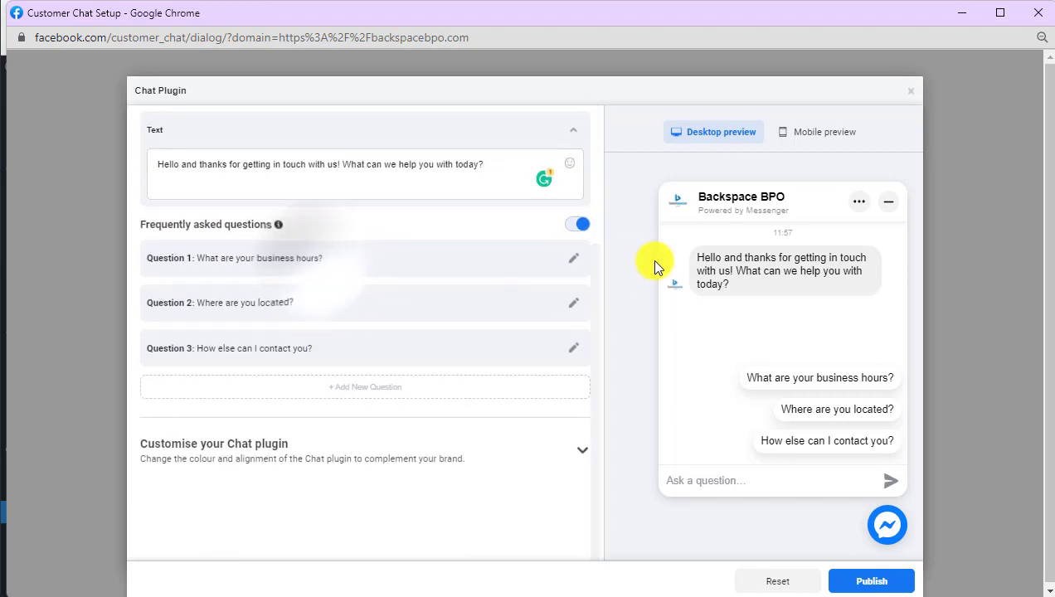
pyautogui.click(576, 264)
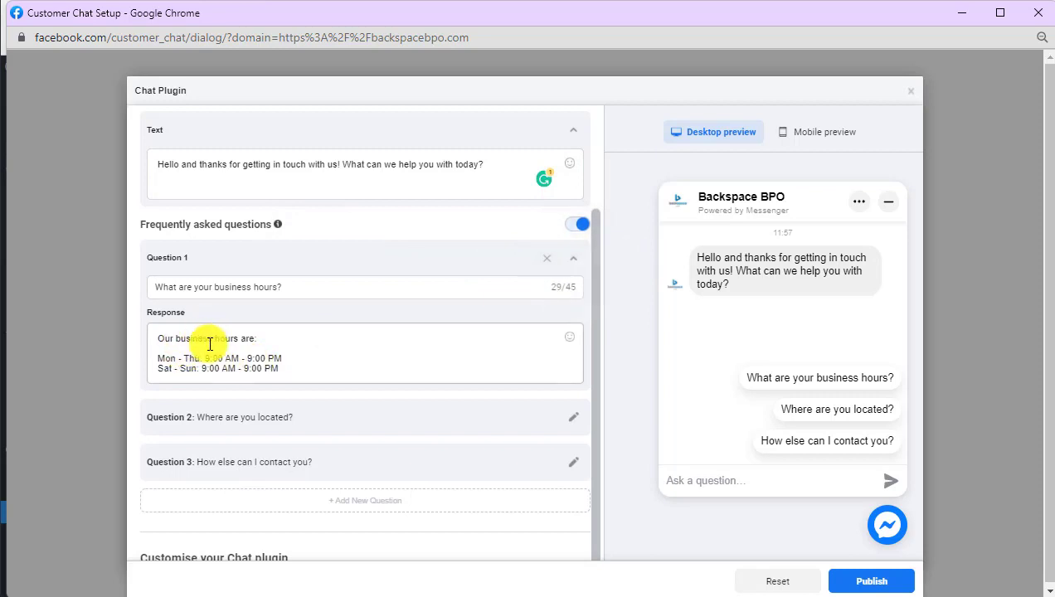
pyautogui.click(571, 421)
pyautogui.scroll(-2, 569, 426)
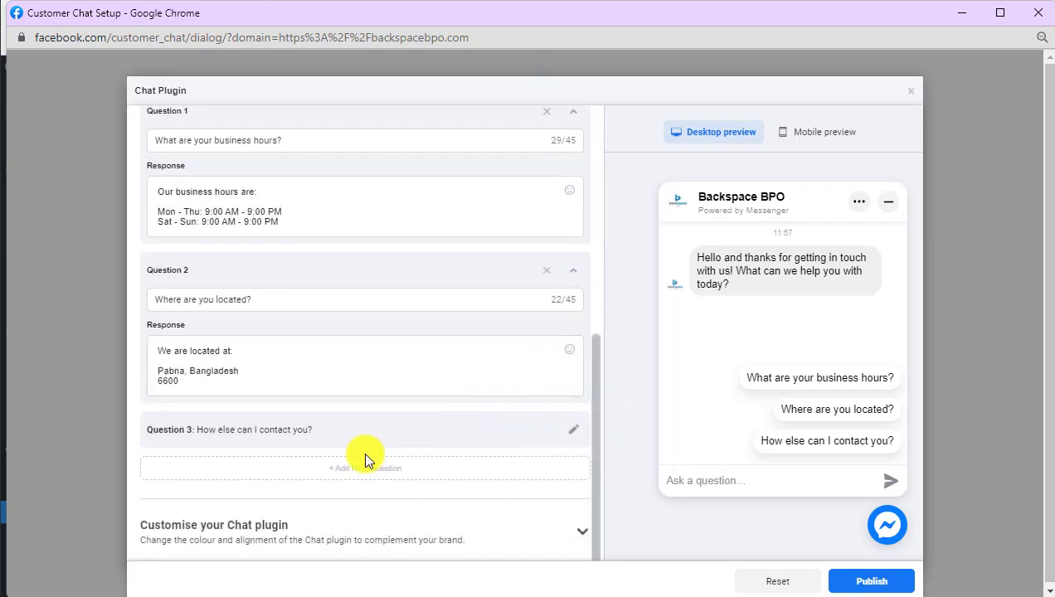
pyautogui.click(574, 430)
pyautogui.scroll(-2, 466, 400)
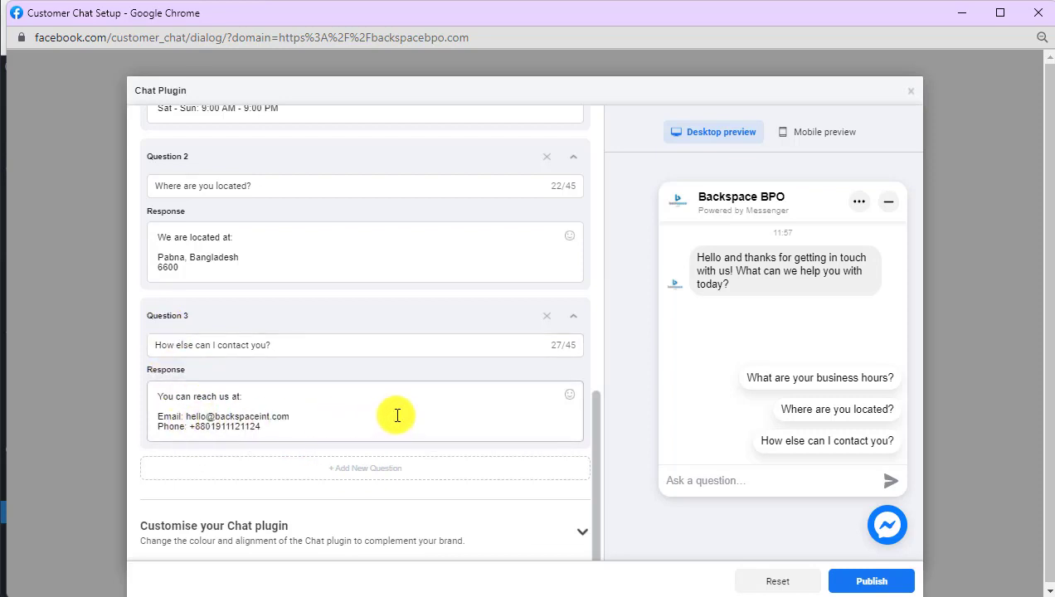
# Look over the Chat plugin's customisation settings, publish the setup and close the setup window
pyautogui.click(571, 532)
pyautogui.scroll(1, 558, 378)
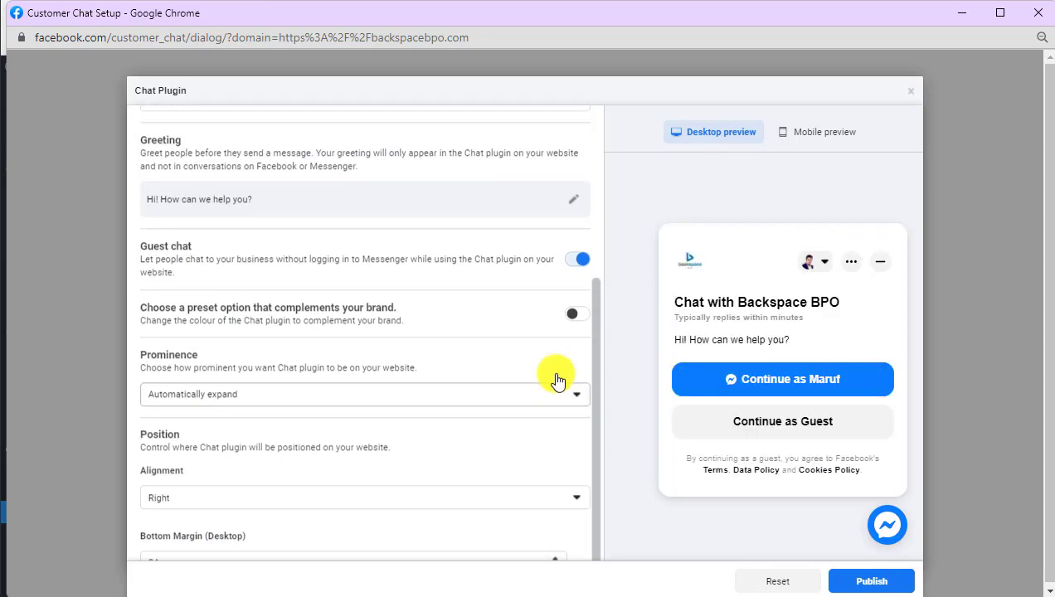
pyautogui.click(864, 583)
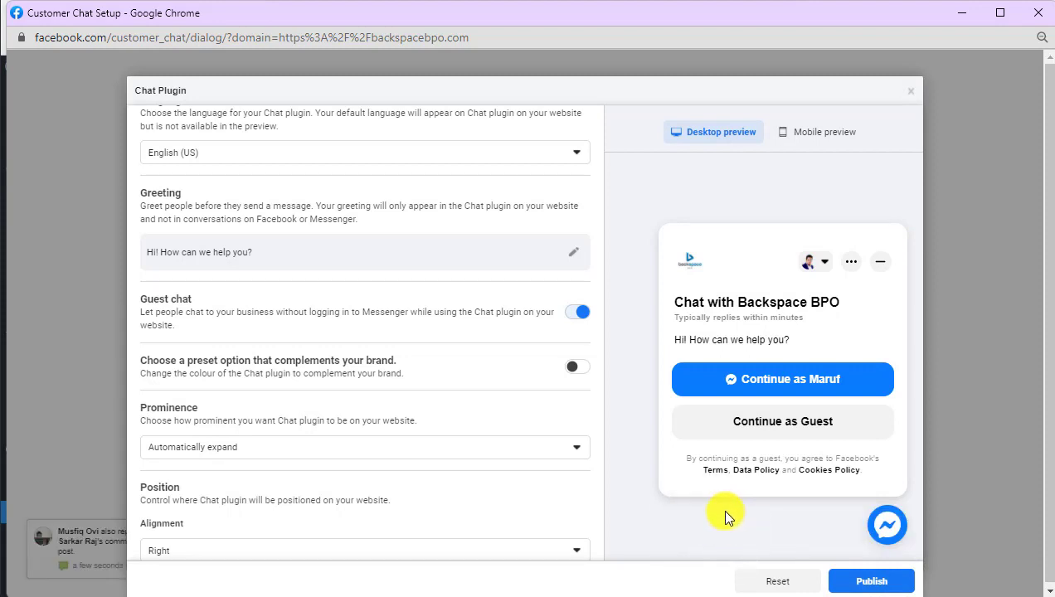
pyautogui.click(908, 93)
pyautogui.click(1037, 13)
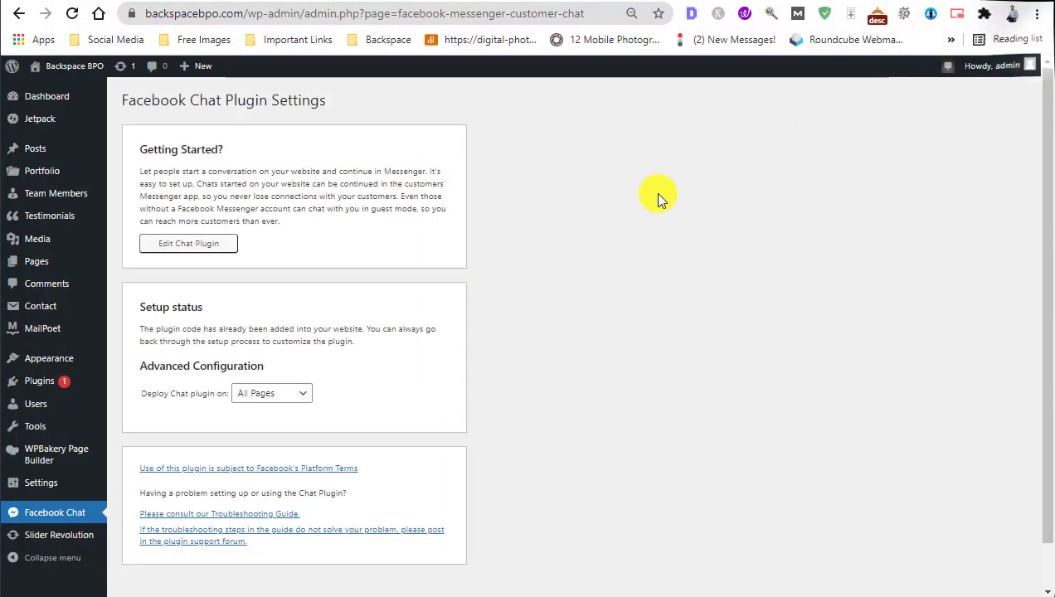
# Return to the website's home page and test the Messenger button by toggling the chat window
pyautogui.click(101, 41)
pyautogui.click(718, 125)
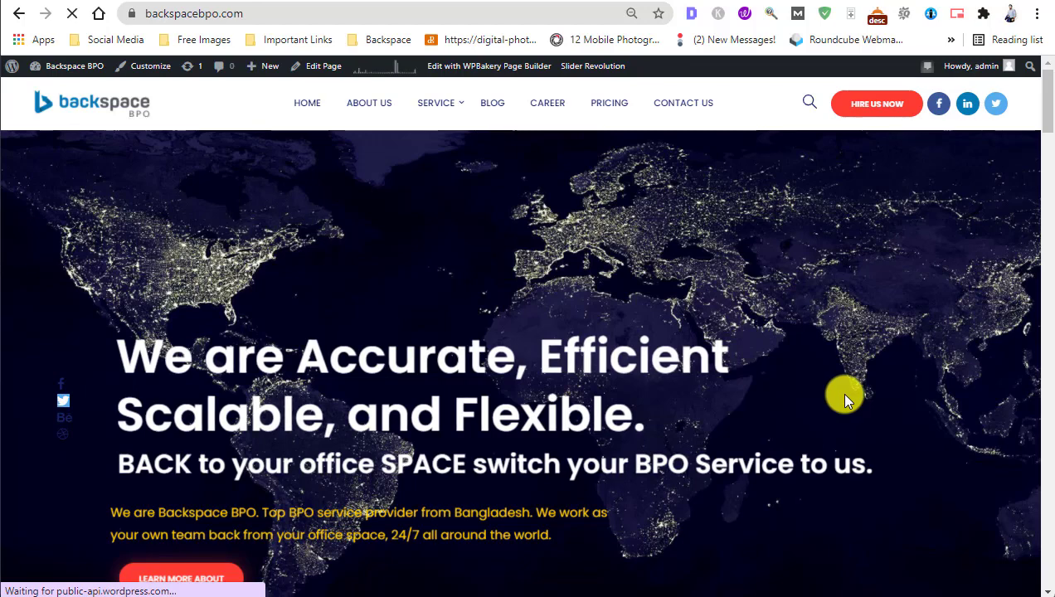
pyautogui.scroll(-1, 845, 400)
pyautogui.click(991, 569)
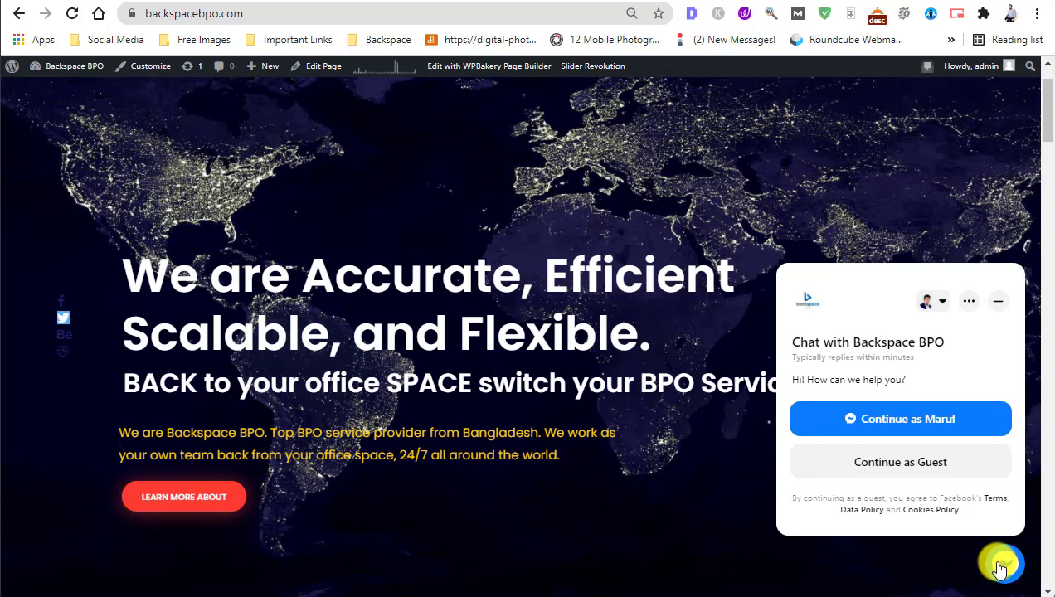
pyautogui.click(1000, 567)
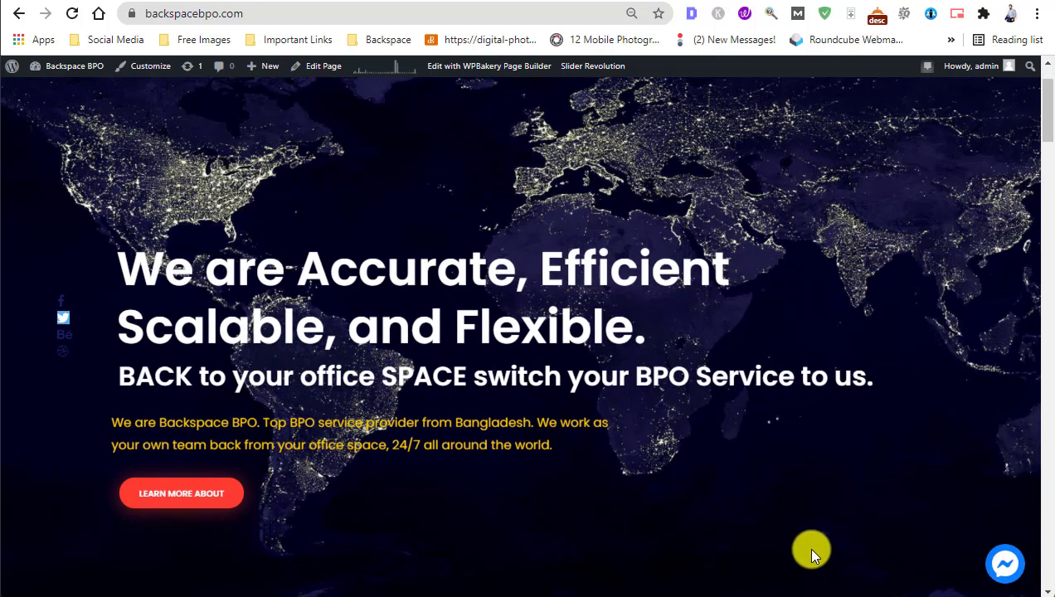